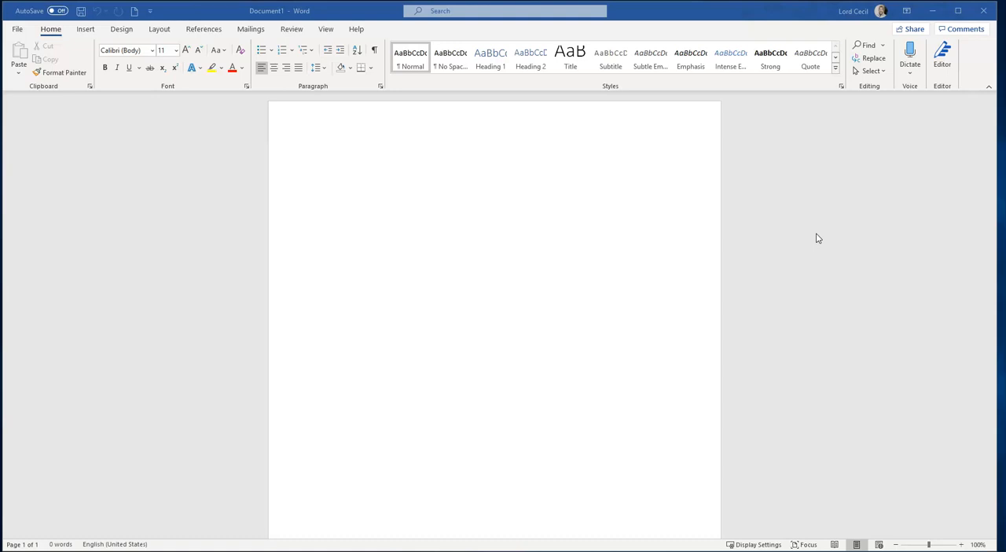
left_click(443, 137)
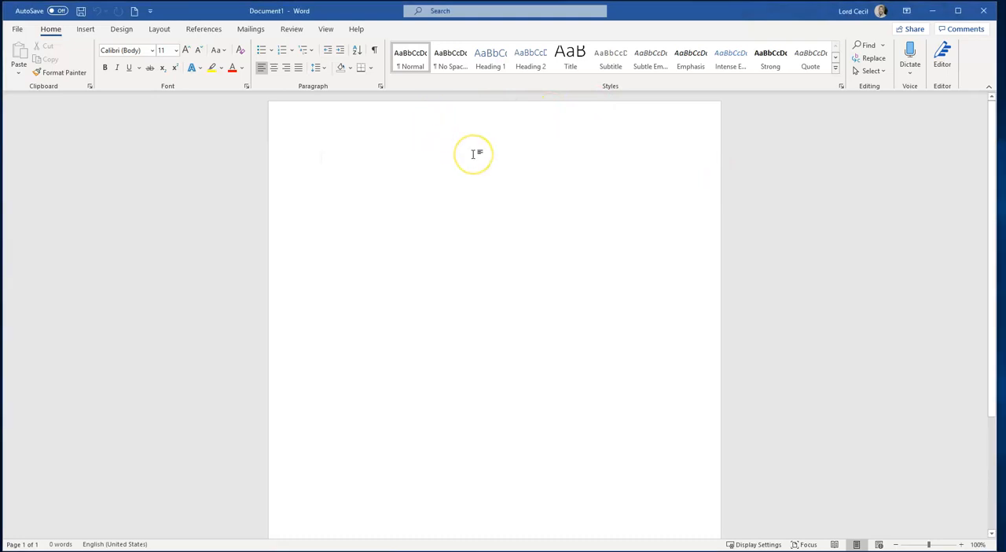
type("This is andksnfdsfkanfd")
key("BackSpace")
key("BackSpace")
key("BackSpace")
key("BackSpace")
key("BackSpace")
key("BackSpace")
key("BackSpace")
key("BackSpace")
key("BackSpace")
key("BackSpace")
key("BackSpace")
key("BackSpace")
key("BackSpace")
key("BackSpace")
key("BackSpace")
key("BackSpace")
key("BackSpace")
key("BackSpace")
key("BackSpace")
key("BackSpace")
key("BackSpace")
key("BackSpace")
key("BackSpace")
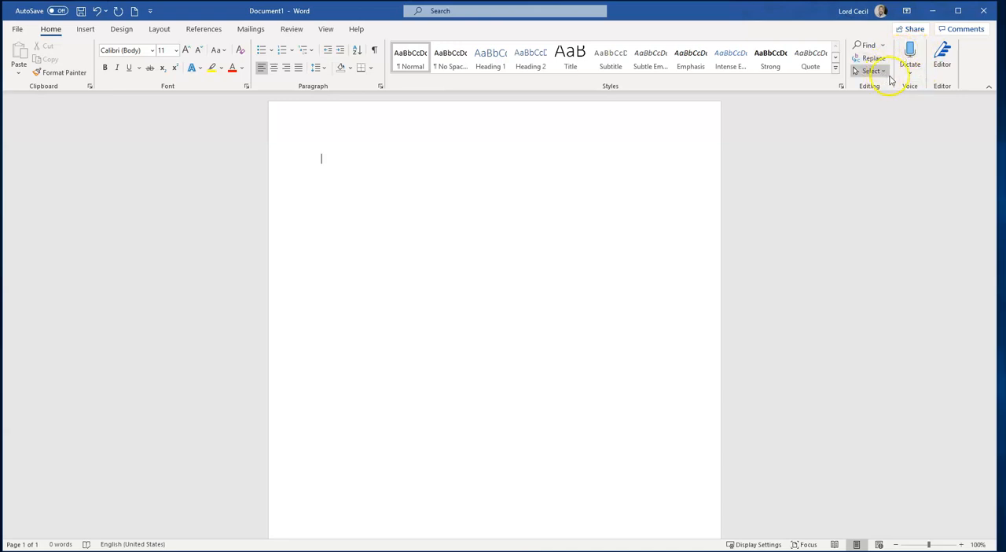
Start Dictate and enter the first paragraph of text by voice
left_click(912, 52)
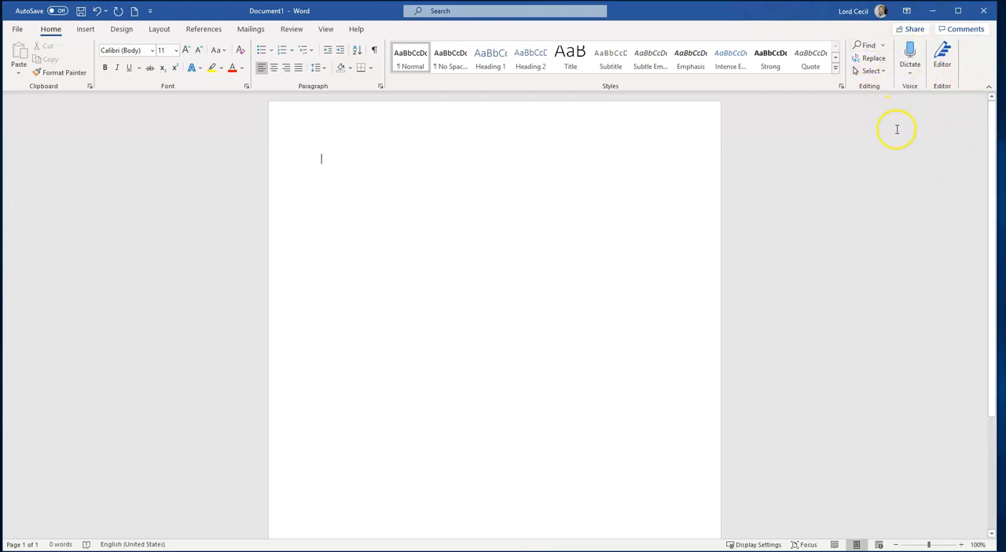
left_click(910, 52)
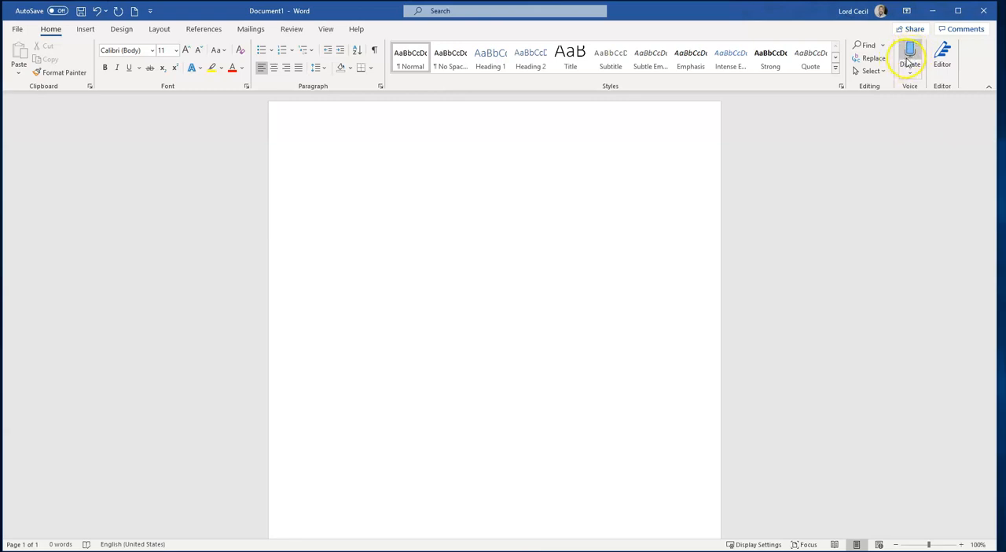
left_click(910, 53)
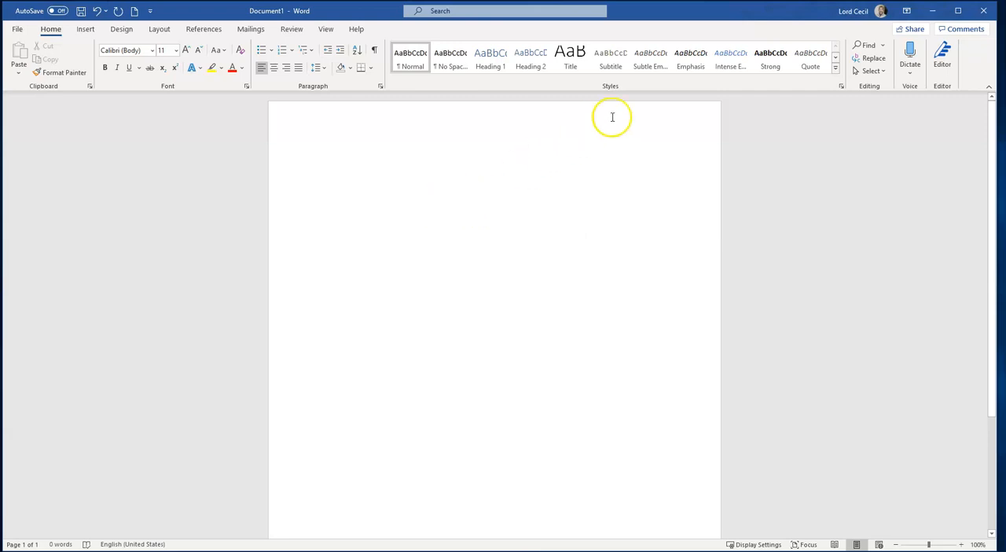
left_click(909, 52)
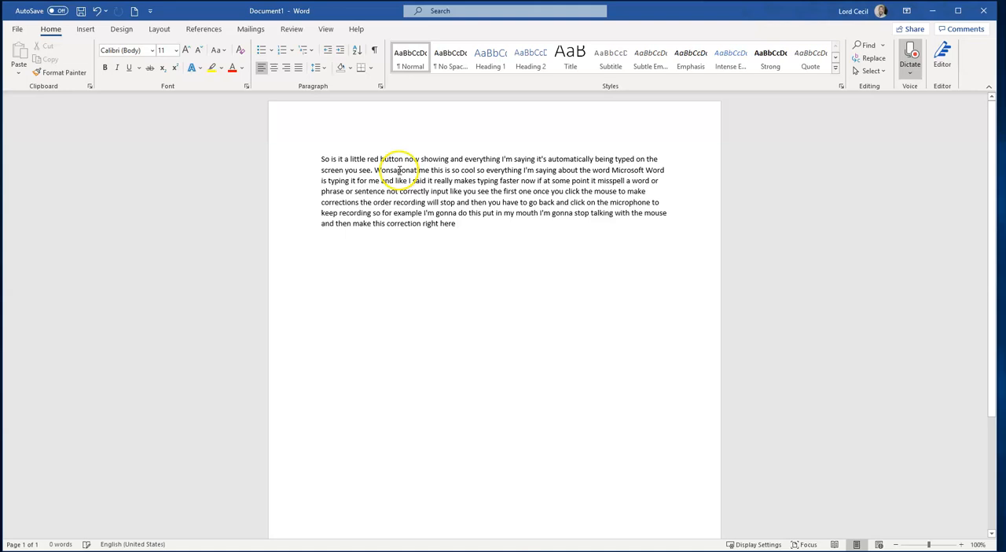
Correct the misrecognized words at the start of the second sentence to read "Once upon a time"
left_click(399, 170)
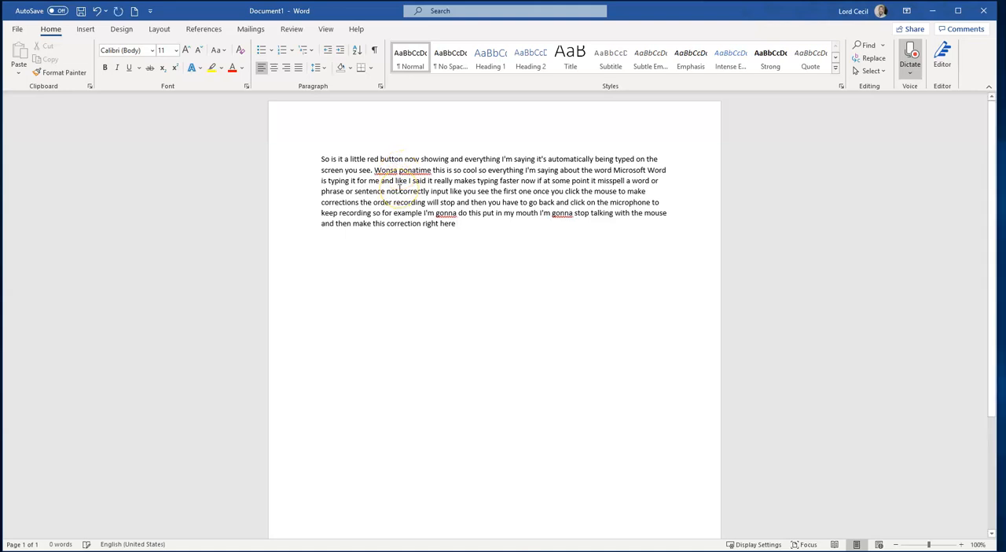
left_click(417, 171)
key("BackSpace")
key("BackSpace")
key("BackSpace")
key("BackSpace")
key("BackSpace")
key("BackSpace")
key("BackSpace")
key("BackSpace")
key("BackSpace")
key("BackSpace")
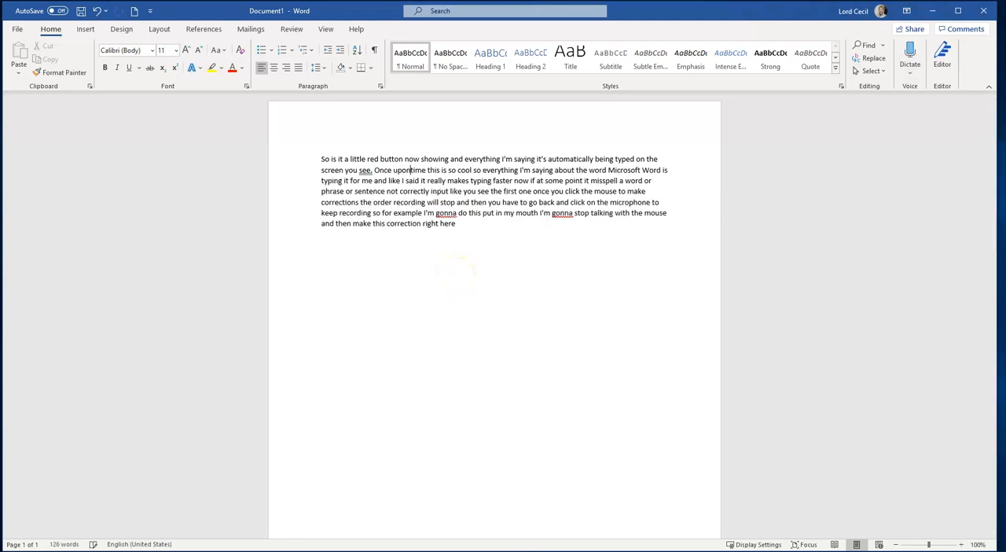
type("a")
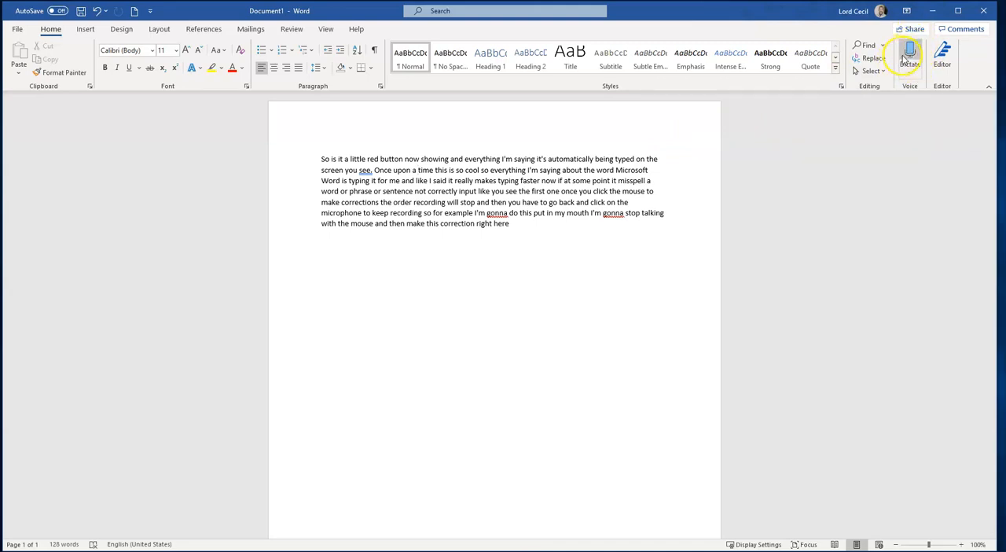
Start a new paragraph after the text and dictate a second paragraph by voice
left_click(510, 224)
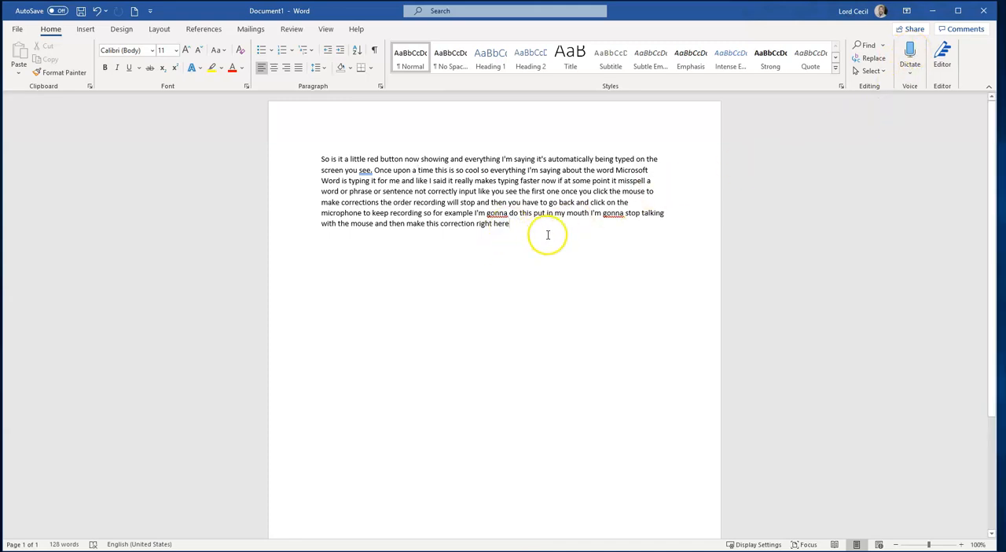
key("Return")
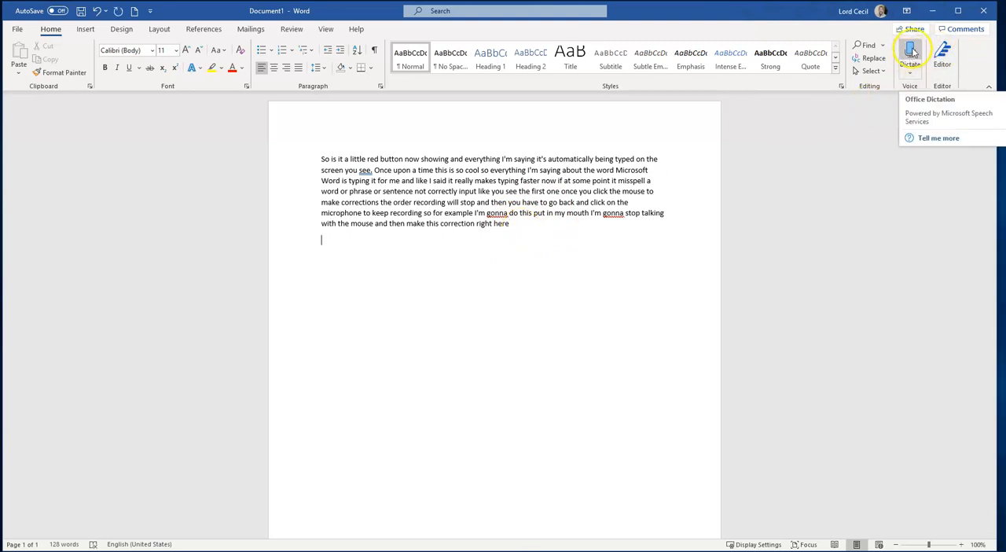
left_click(909, 55)
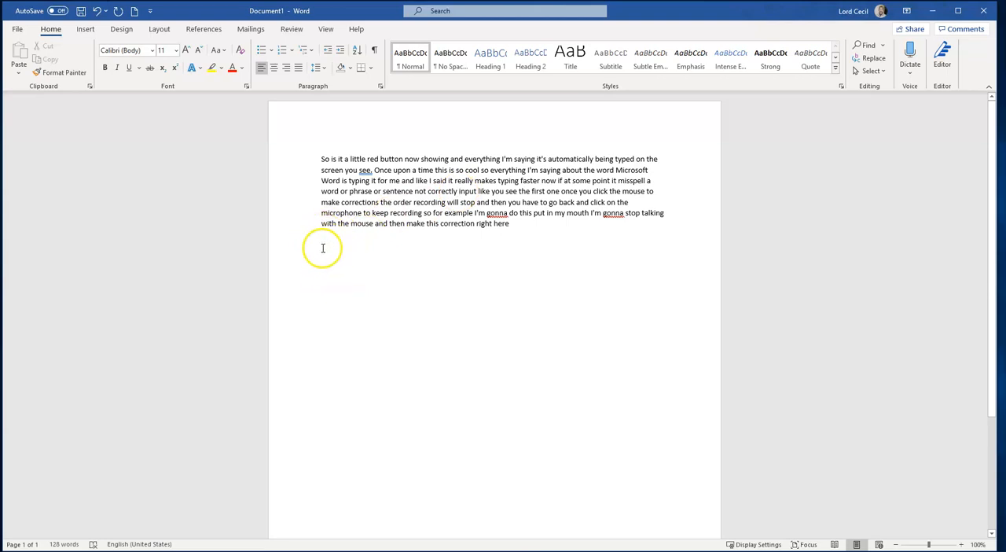
left_click(911, 58)
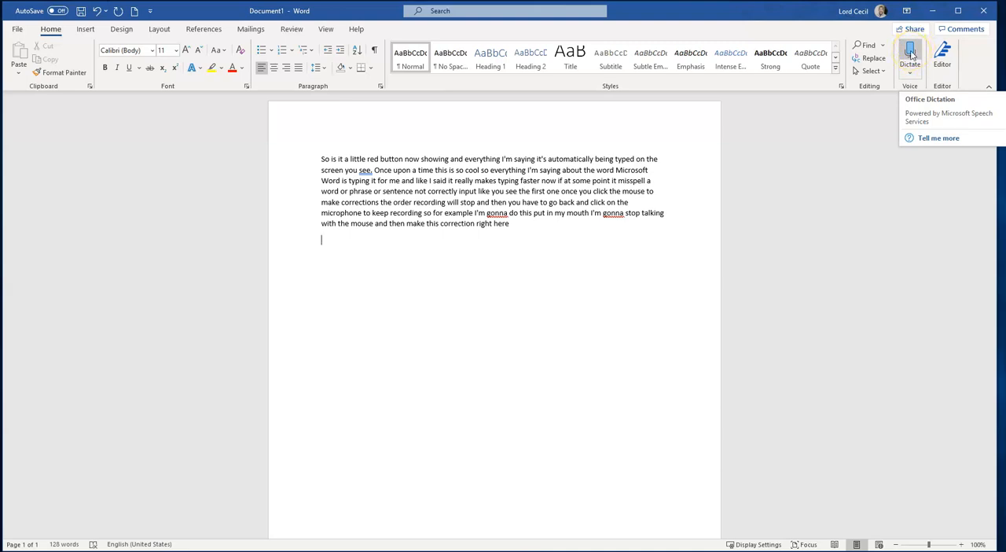
left_click(910, 55)
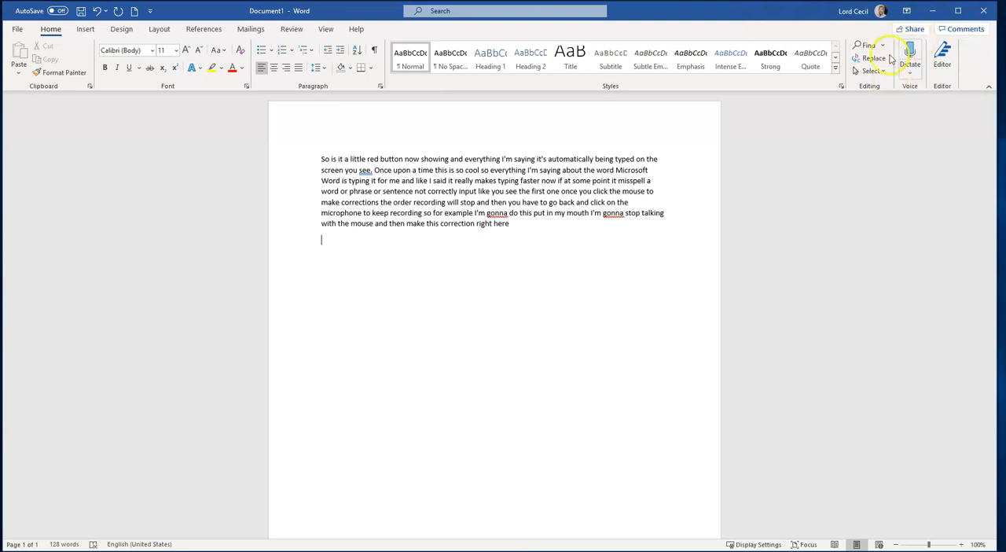
left_click(909, 58)
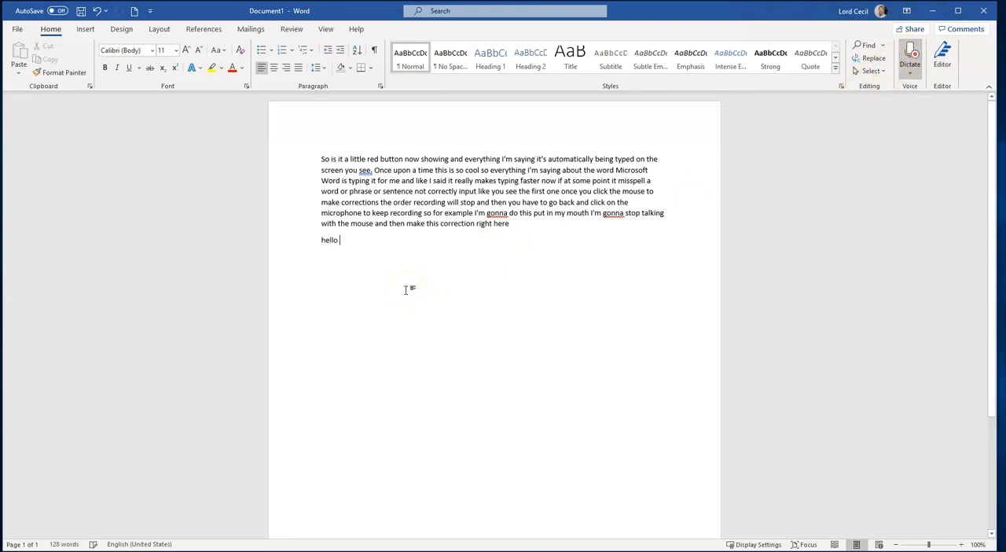
left_click(408, 294)
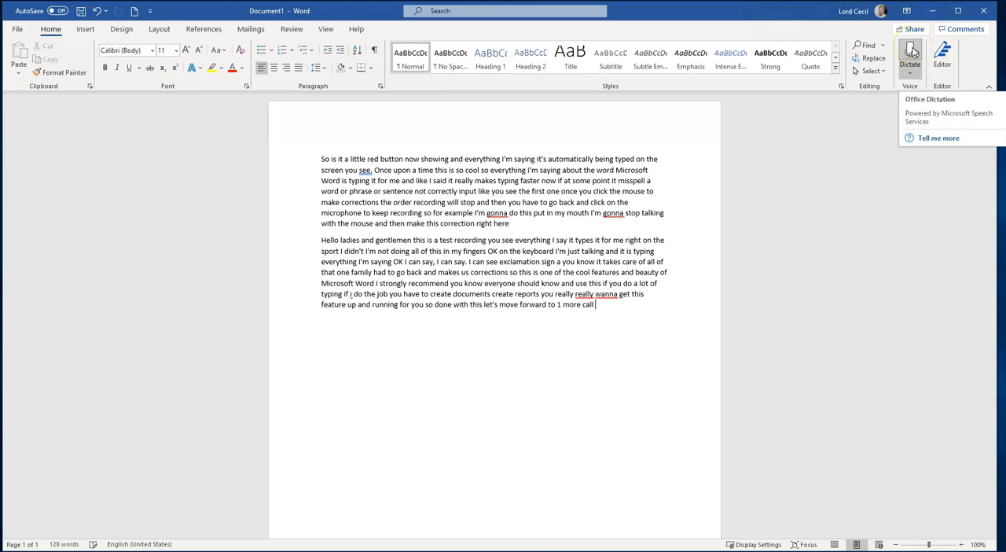
left_click(911, 51)
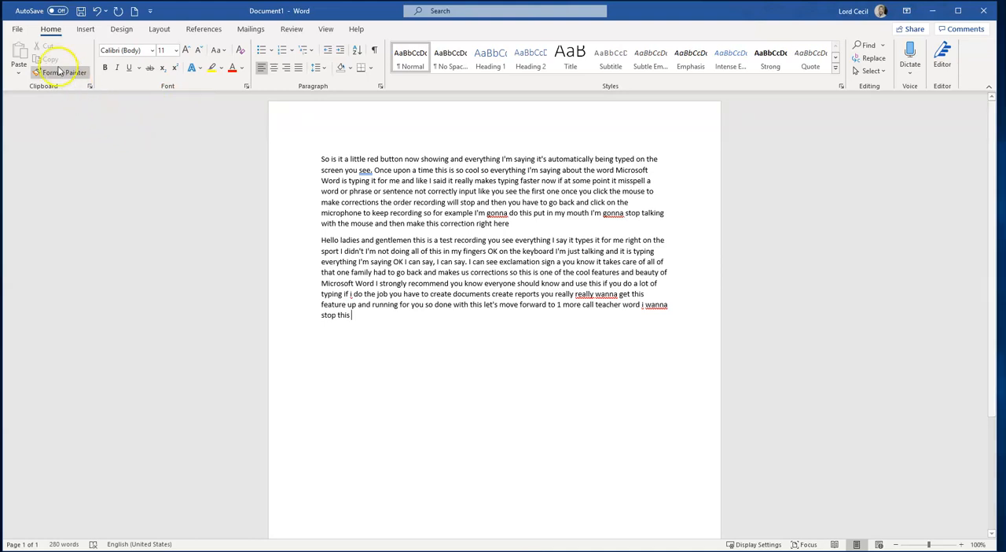
left_click(18, 31)
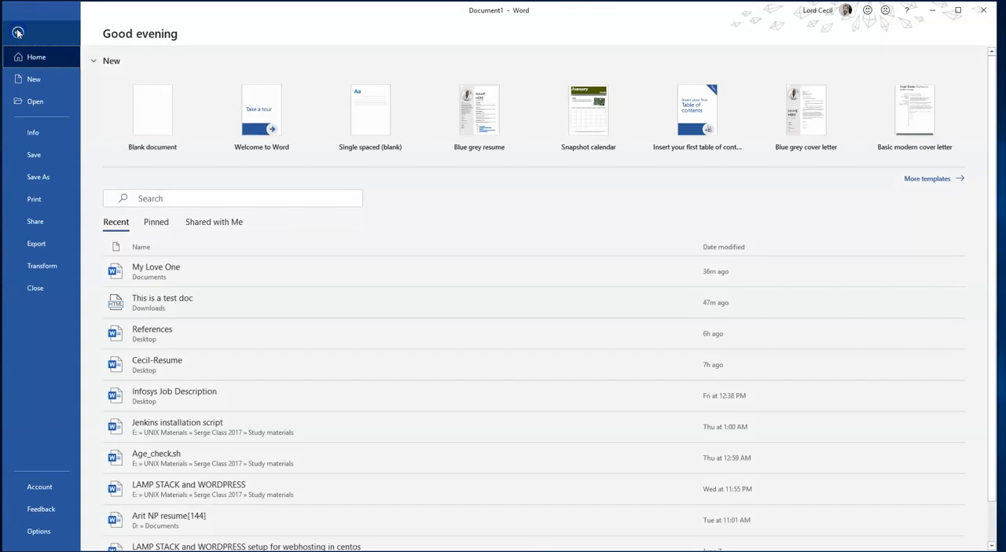
left_click(37, 244)
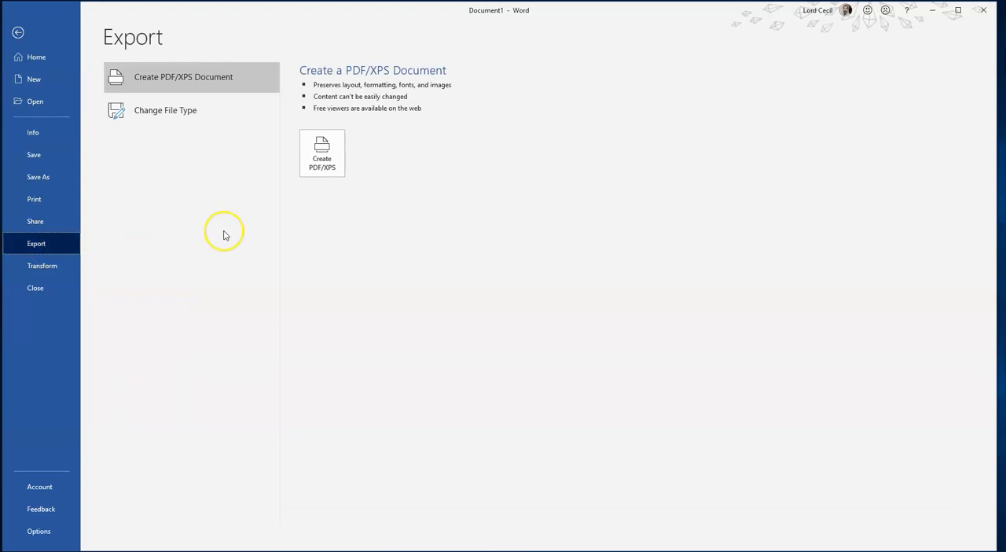
left_click(331, 157)
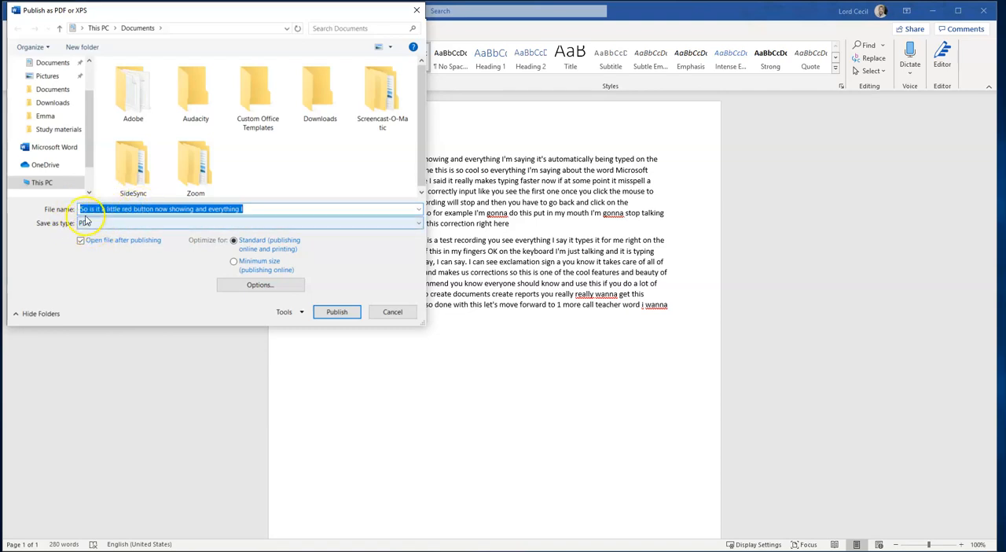
left_click(344, 309)
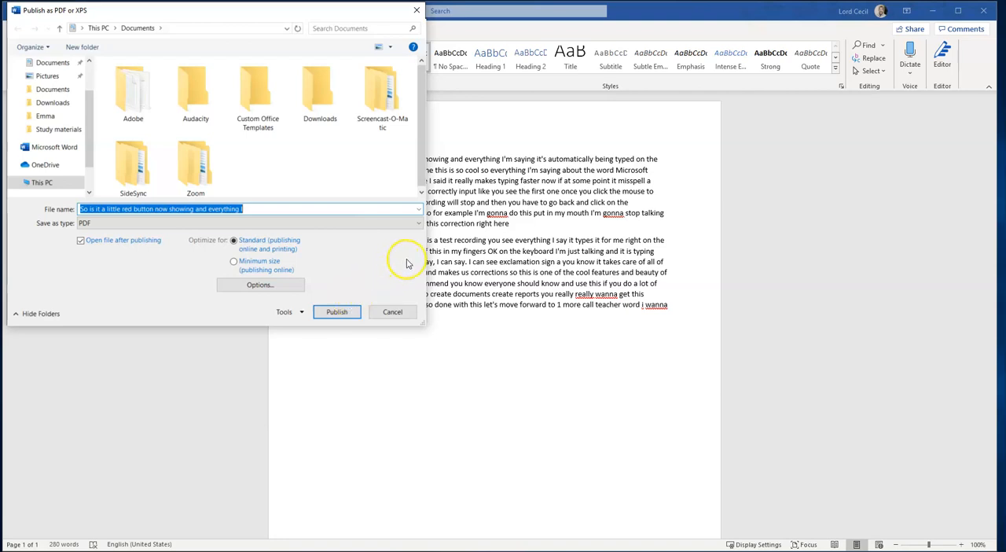
left_click(392, 312)
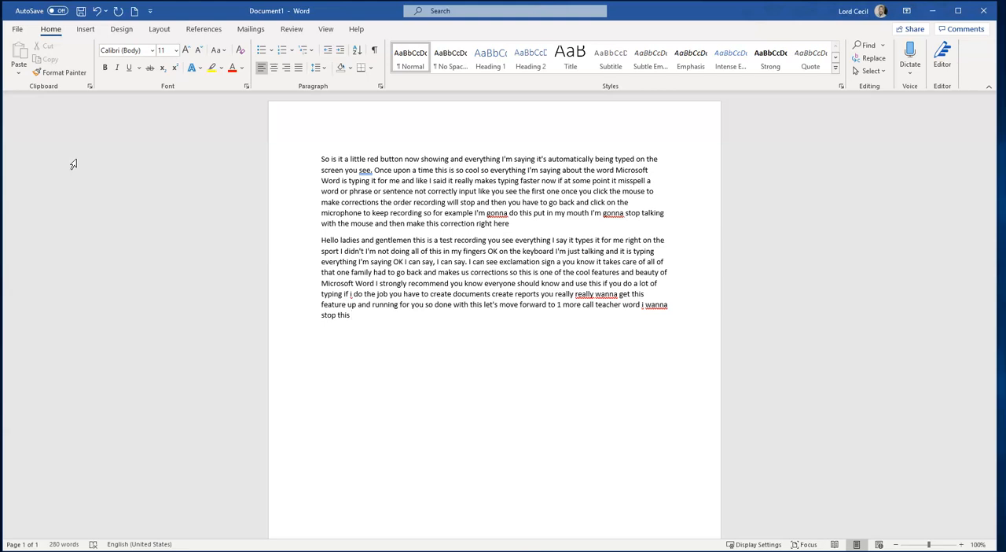
Turn on AutoSave by uploading the document to personal OneDrive under the name Test Doc
left_click(94, 147)
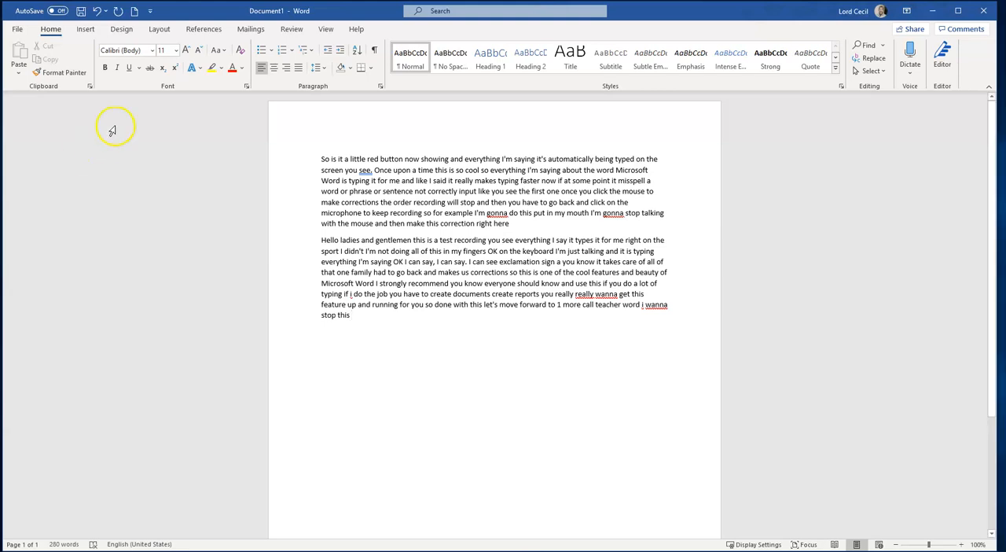
left_click(59, 11)
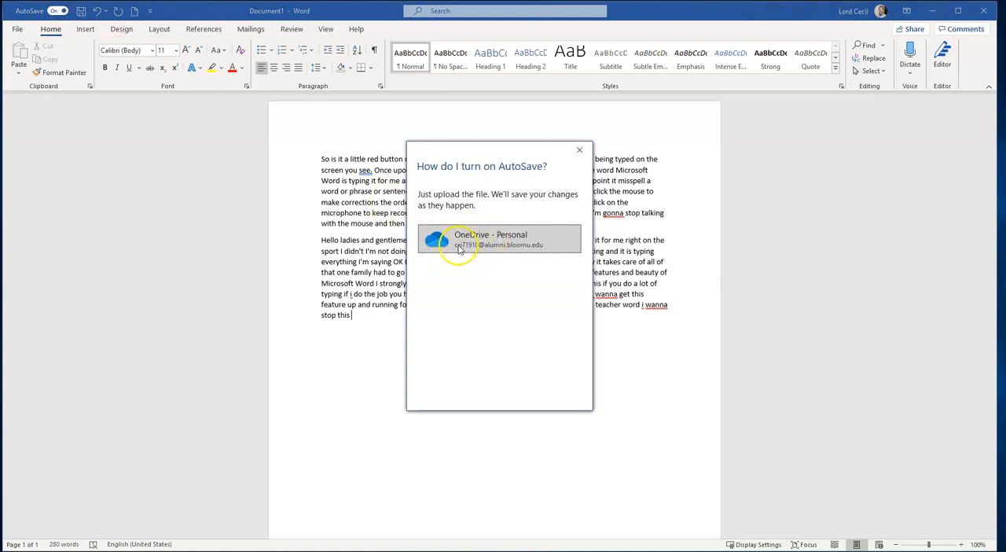
left_click(491, 239)
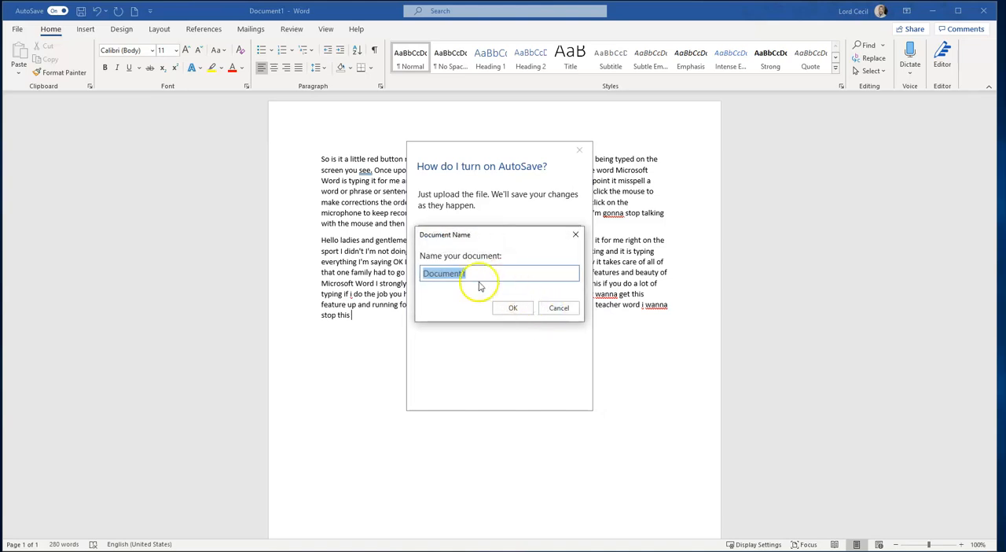
type("Test Doc")
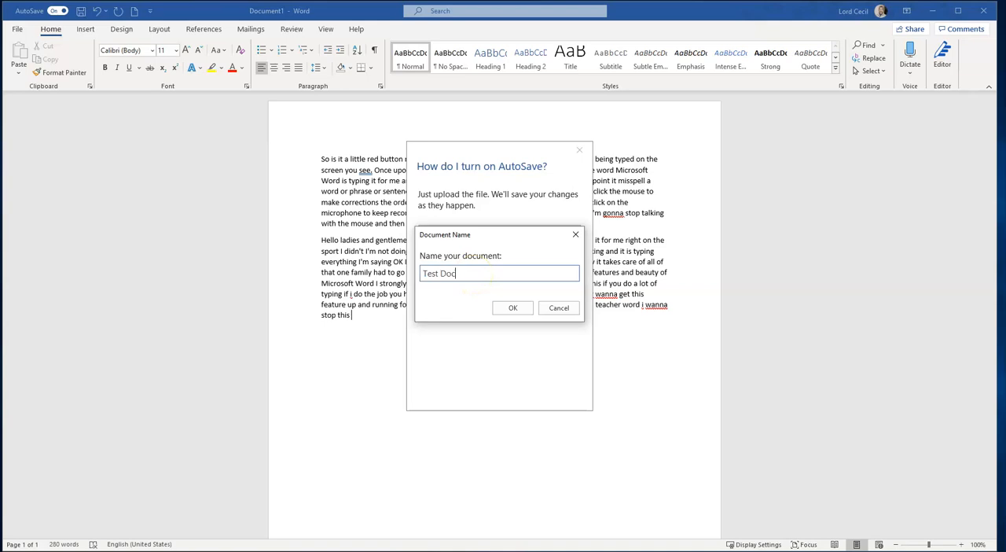
left_click(515, 310)
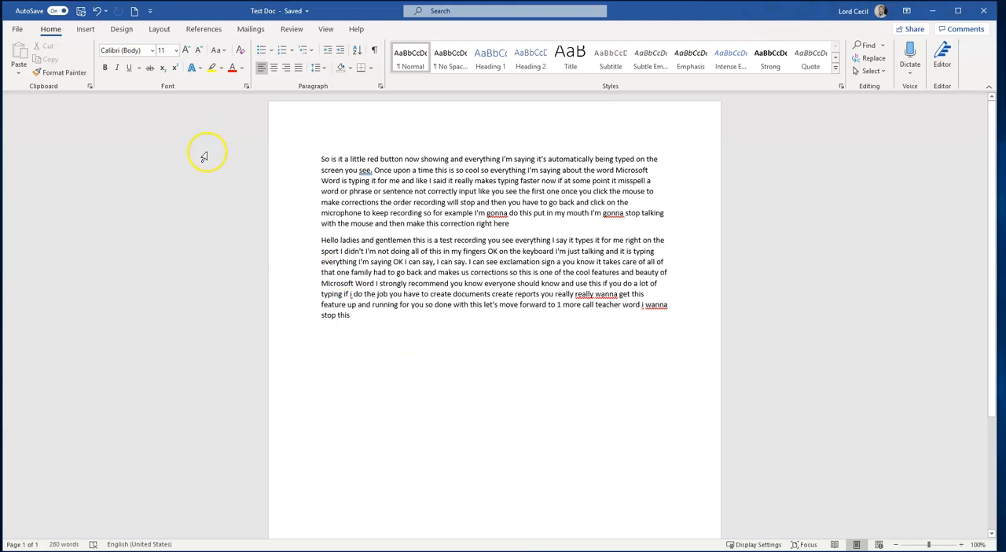
Turn AutoSave off for this file
left_click(60, 11)
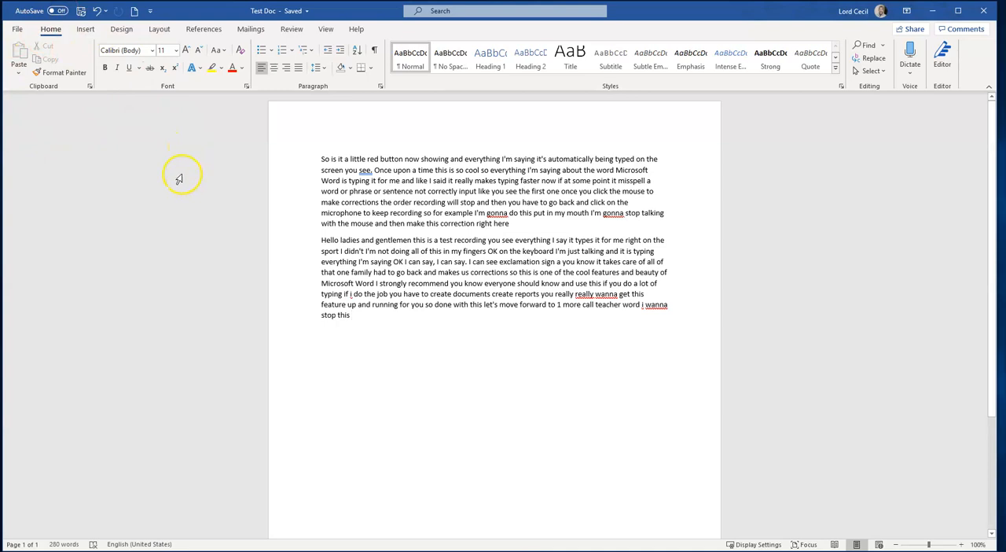
Transform the document into a Microsoft Sway web page with the default style
left_click(19, 32)
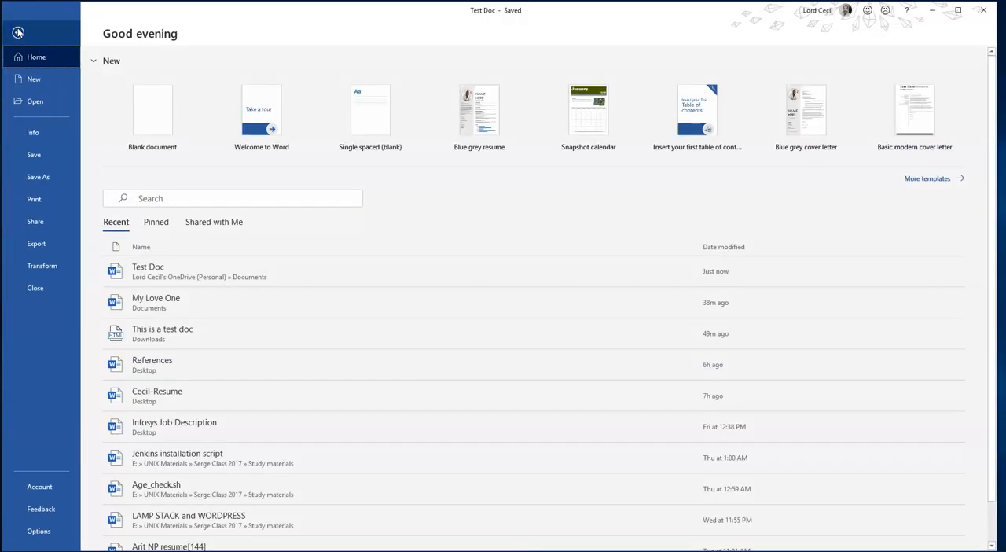
left_click(49, 267)
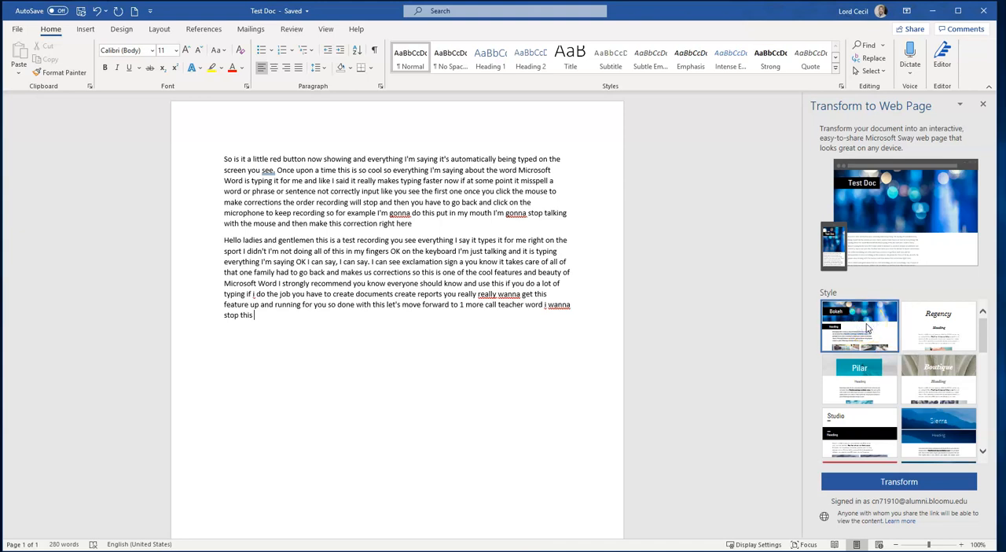
left_click(904, 481)
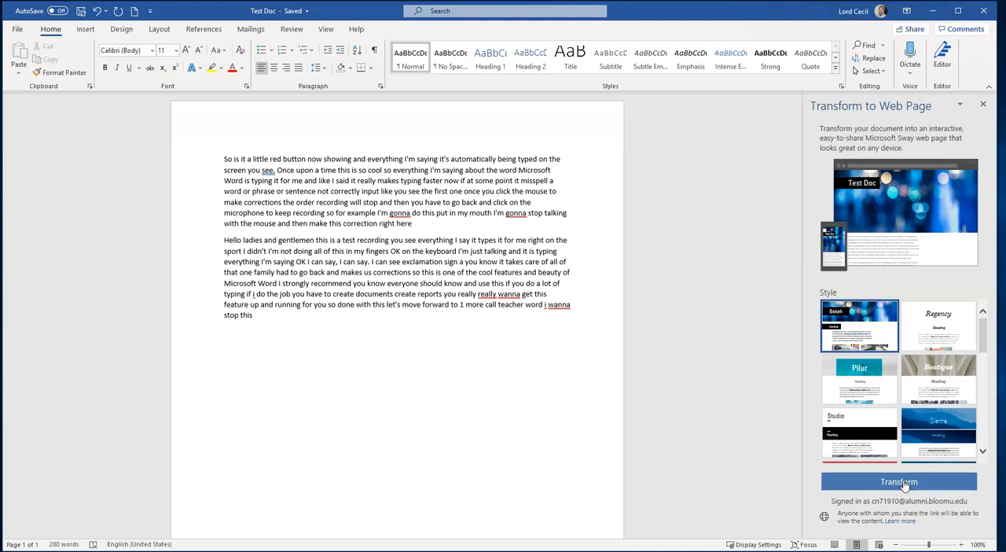
left_click(850, 475)
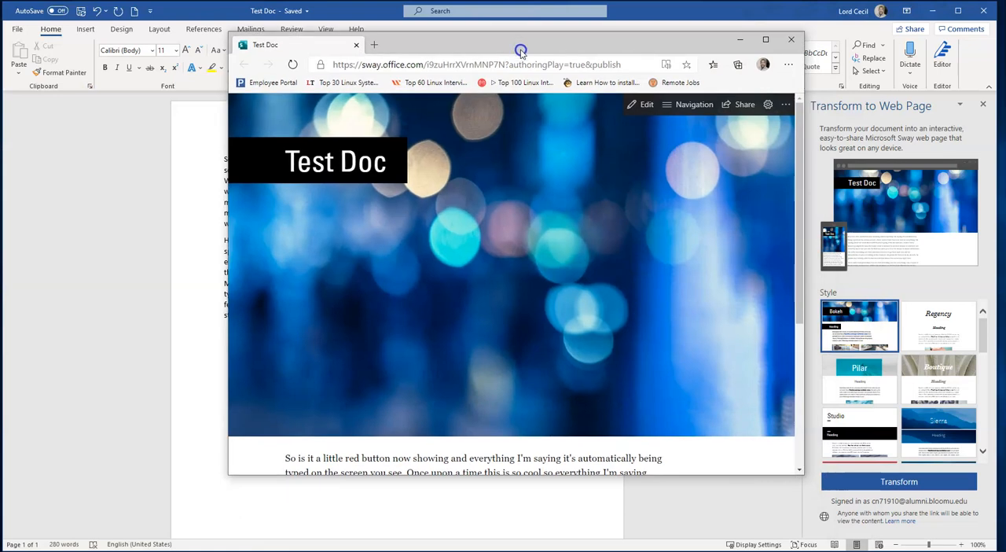
Move and enlarge the browser window showing the Sway web page
left_click_drag(509, 33, 509, 31)
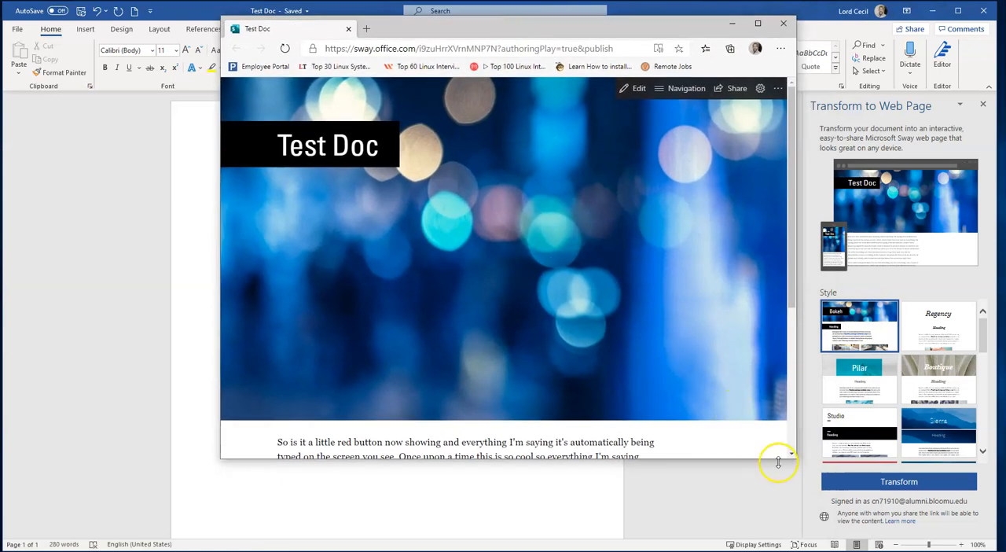
left_click_drag(778, 462, 775, 540)
left_click_drag(479, 30, 399, 35)
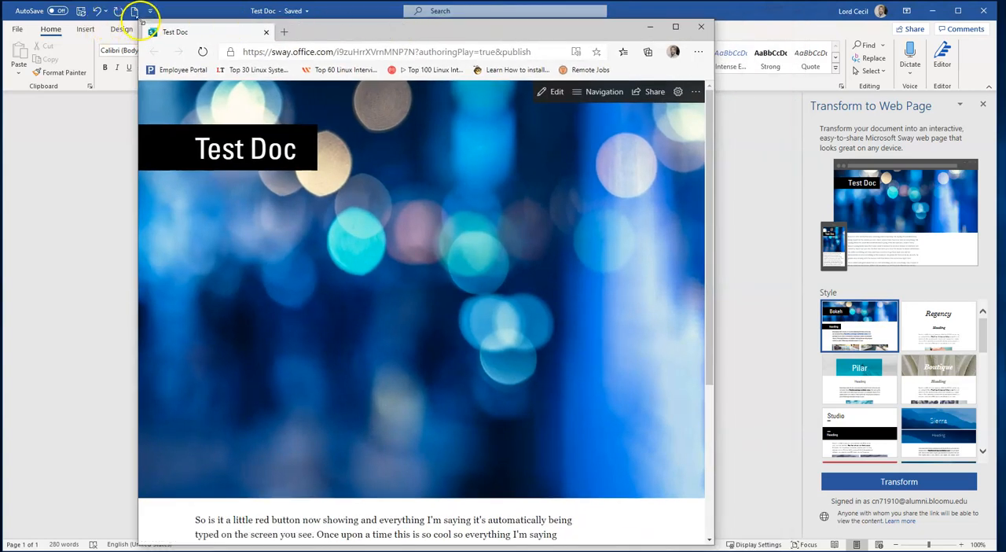
left_click_drag(140, 18, 28, 2)
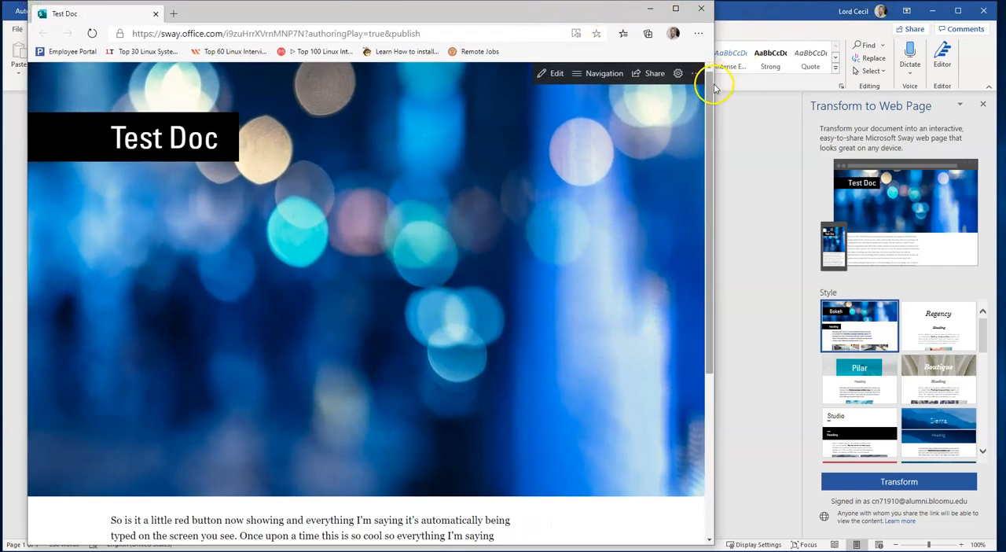
left_click_drag(713, 84, 784, 94)
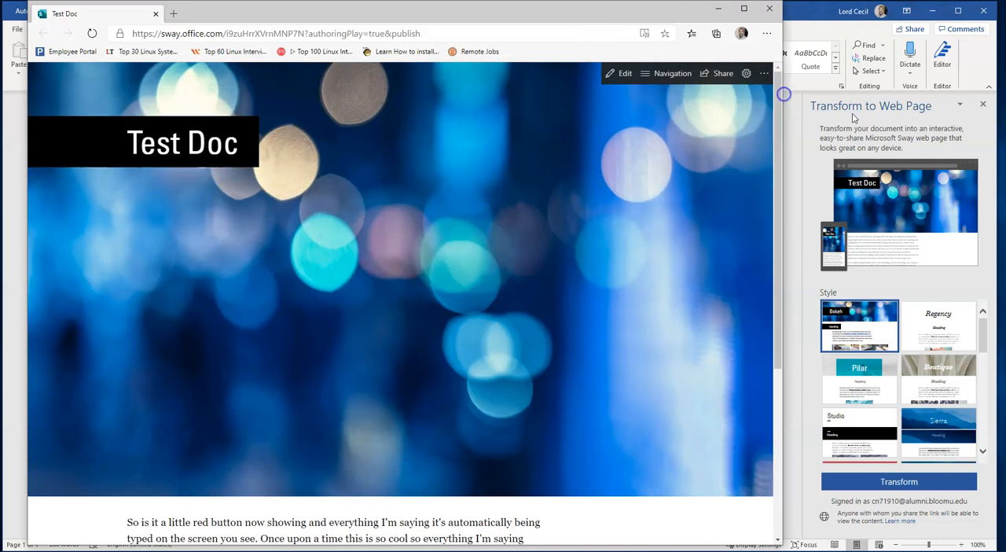
Close the Transform to Web Page pane and return to the published Sway page
left_click(983, 105)
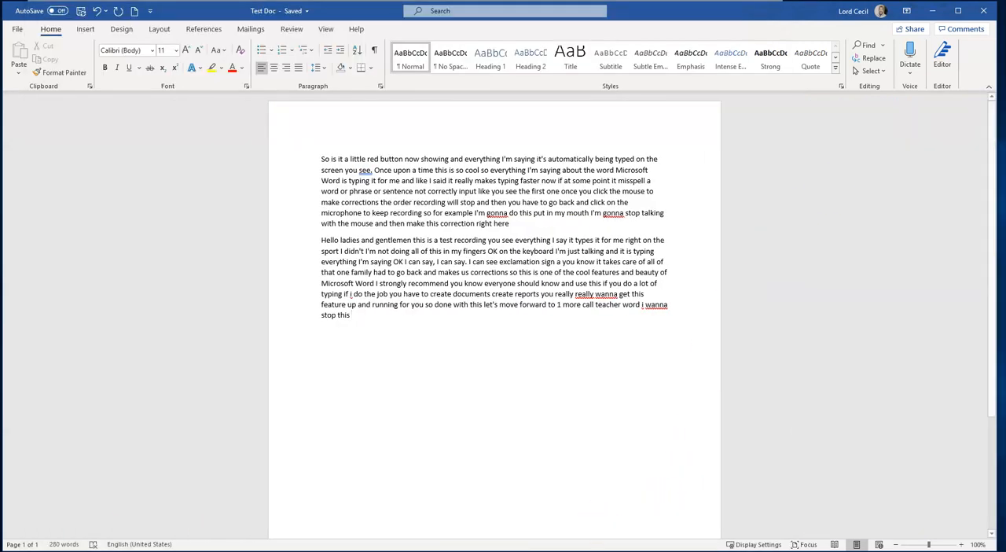
key("alt+Tab")
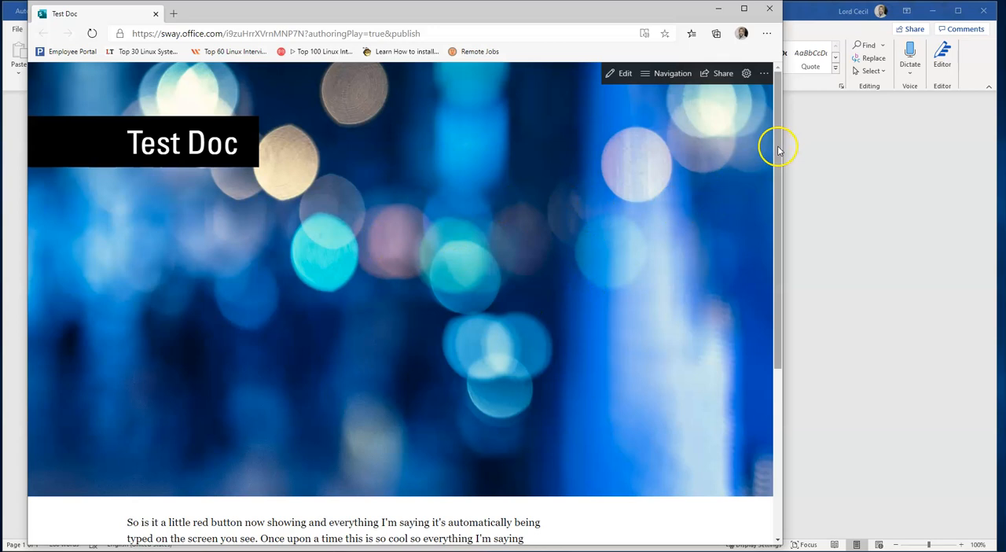
Open the published Sway page for editing
left_click_drag(777, 147, 771, 338)
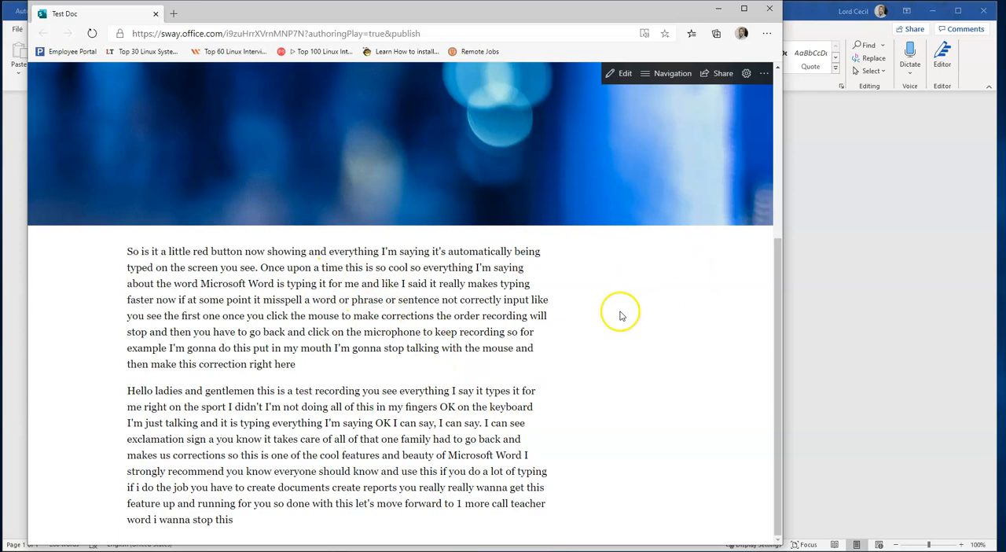
left_click_drag(775, 273, 781, 107)
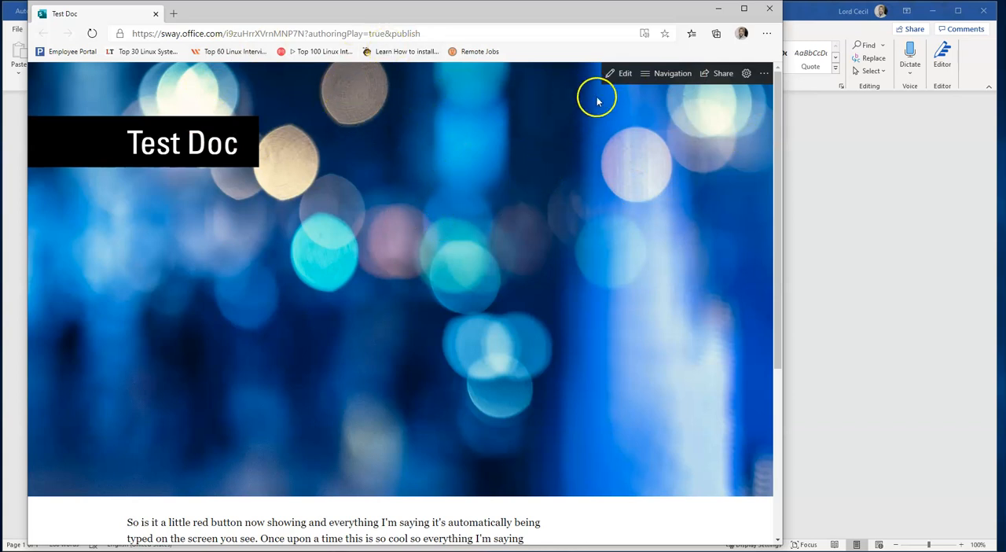
left_click(623, 77)
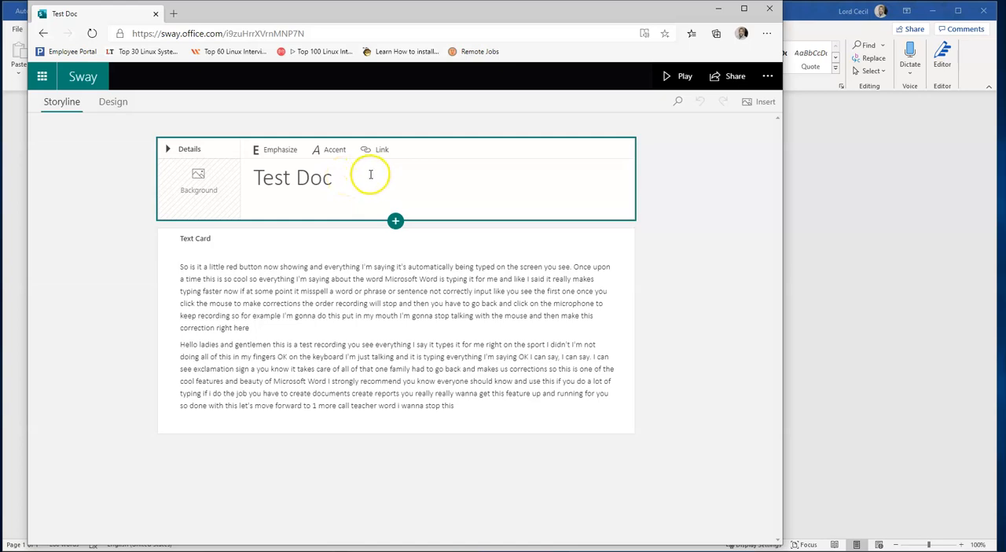
Rename the title card heading to Welcome
left_click_drag(333, 182, 243, 189)
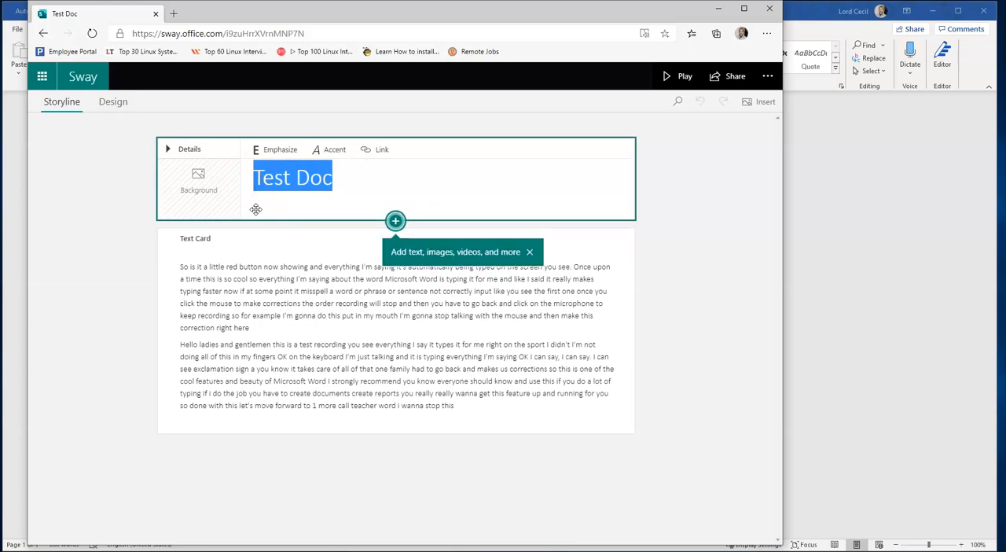
type("WA")
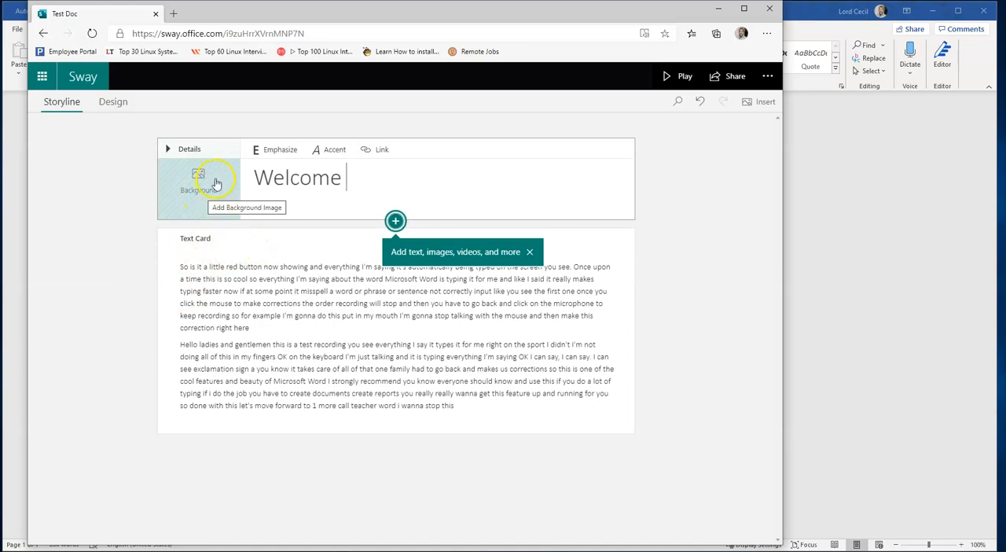
Add the colourful Welcome image from the suggested Welcome search as the title card background
left_click(216, 183)
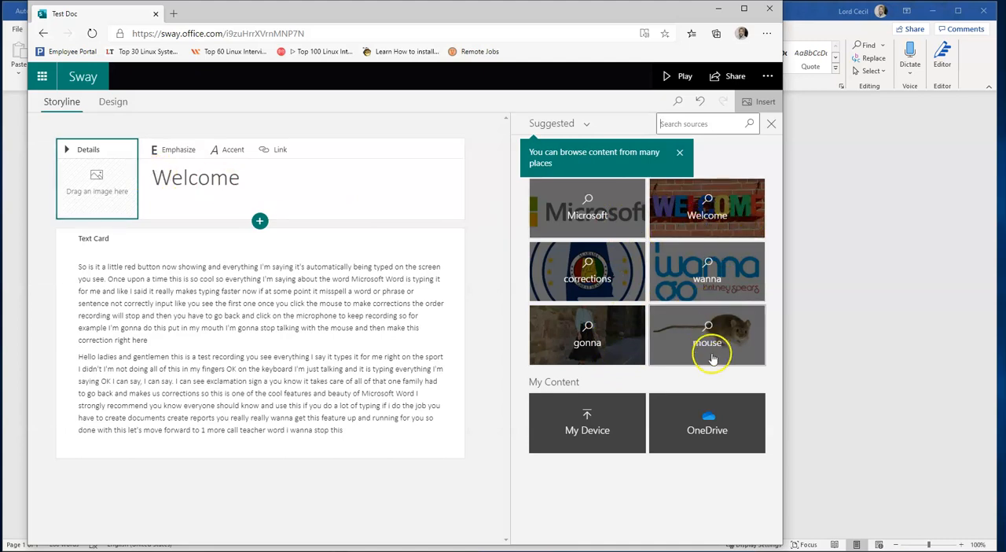
left_click(684, 219)
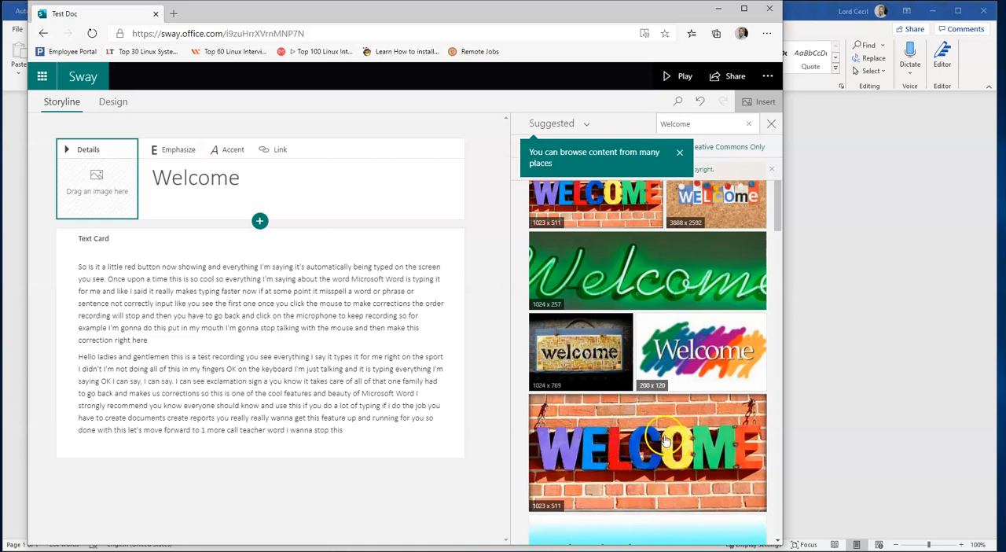
left_click(674, 336)
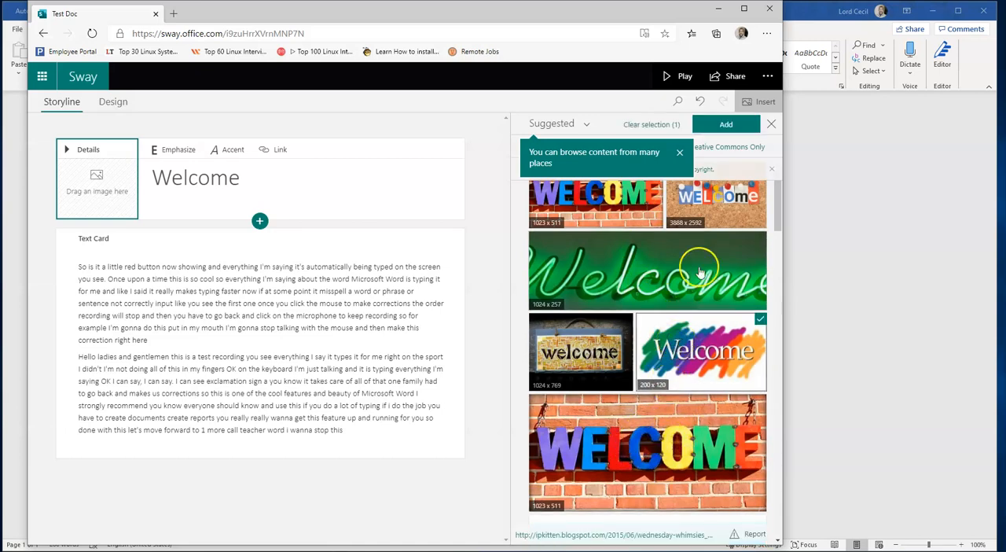
left_click(717, 125)
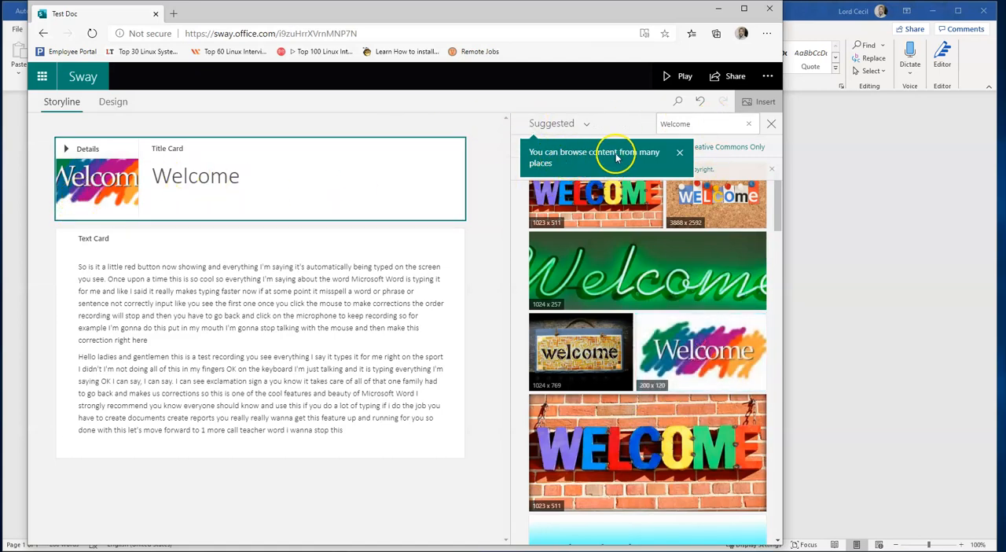
left_click(679, 152)
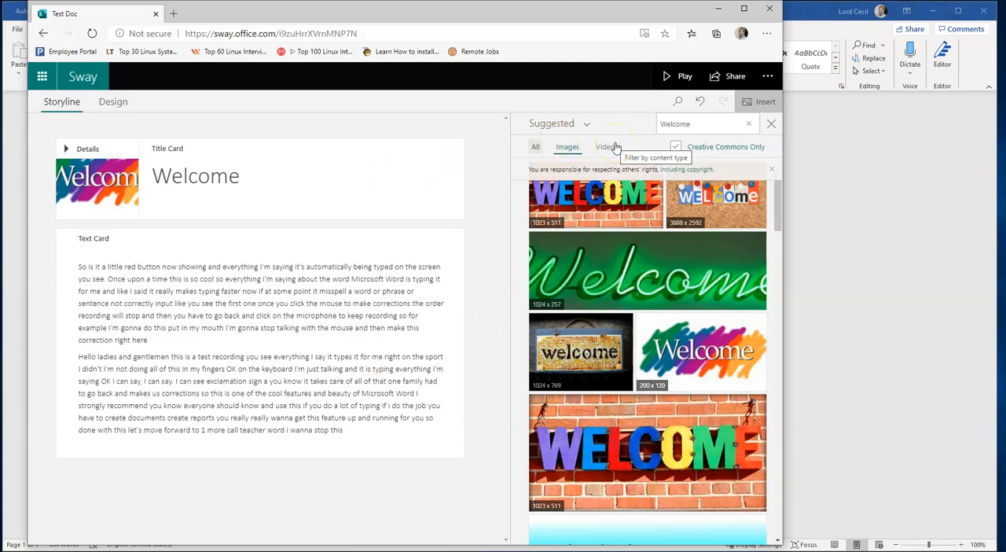
left_click(276, 174)
left_click(236, 174)
left_click_drag(238, 173, 154, 189)
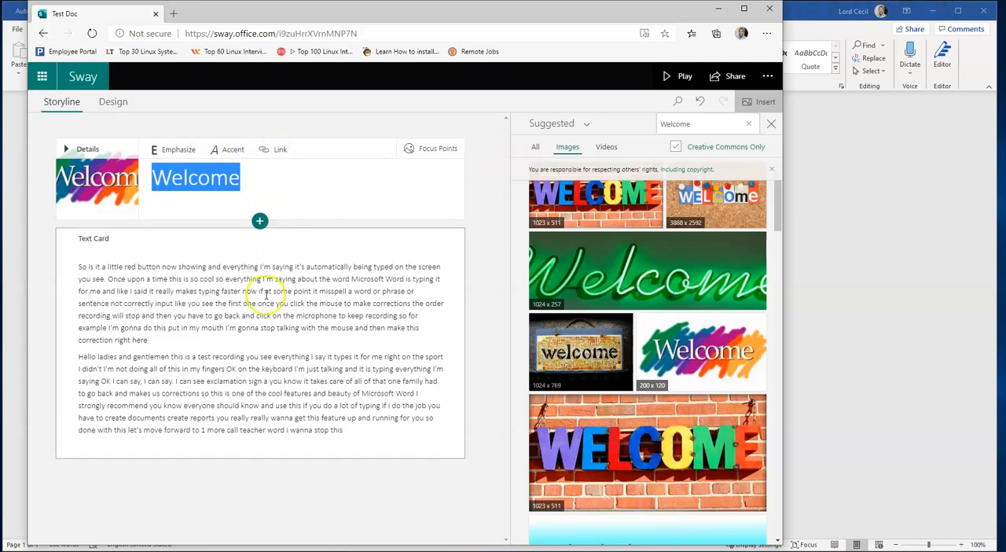
Add three blank lines at the end of the text card
left_click(311, 340)
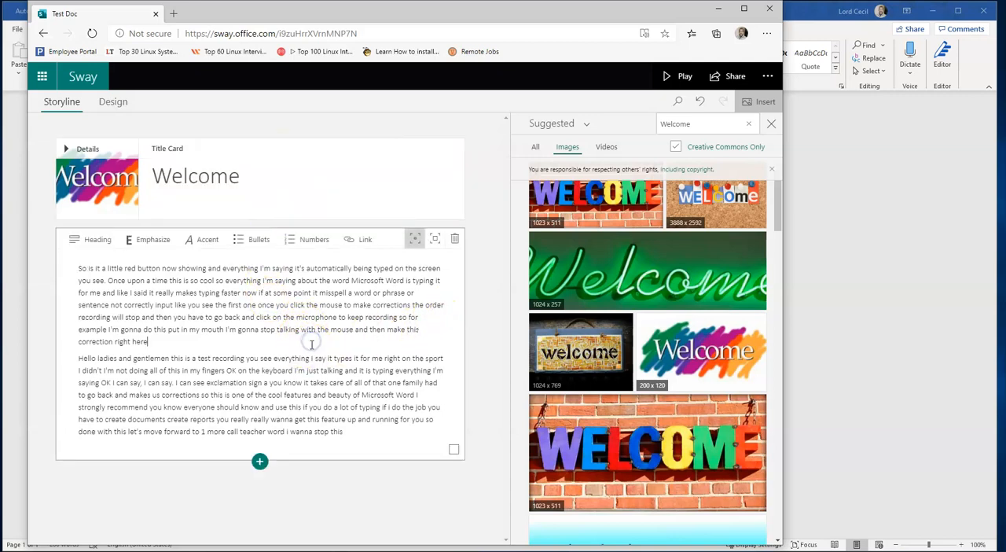
left_click(371, 434)
key("Return")
key("Return")
key("Return")
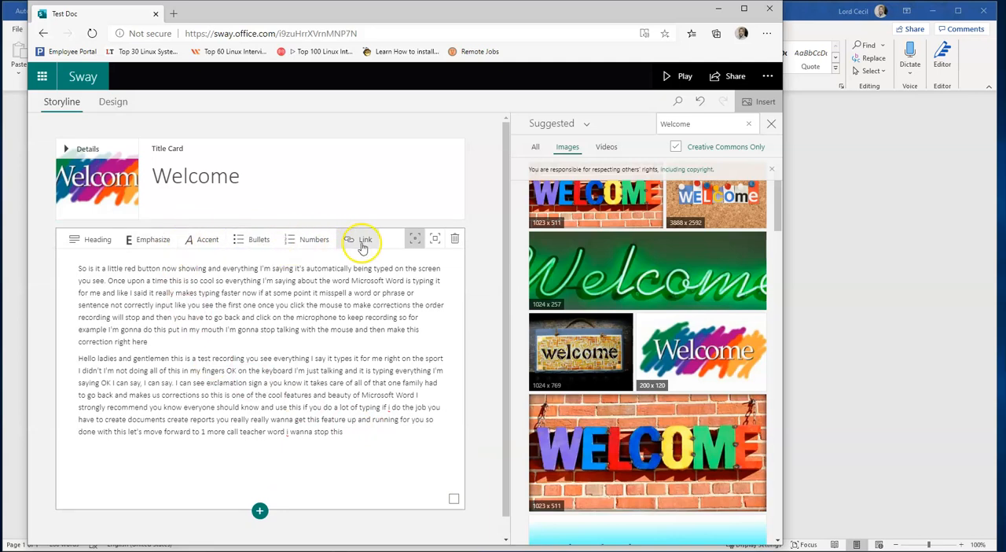
Insert the 'welcome to UNiCORN iSLAND' video from the Welcome video search as a new card
left_click(610, 147)
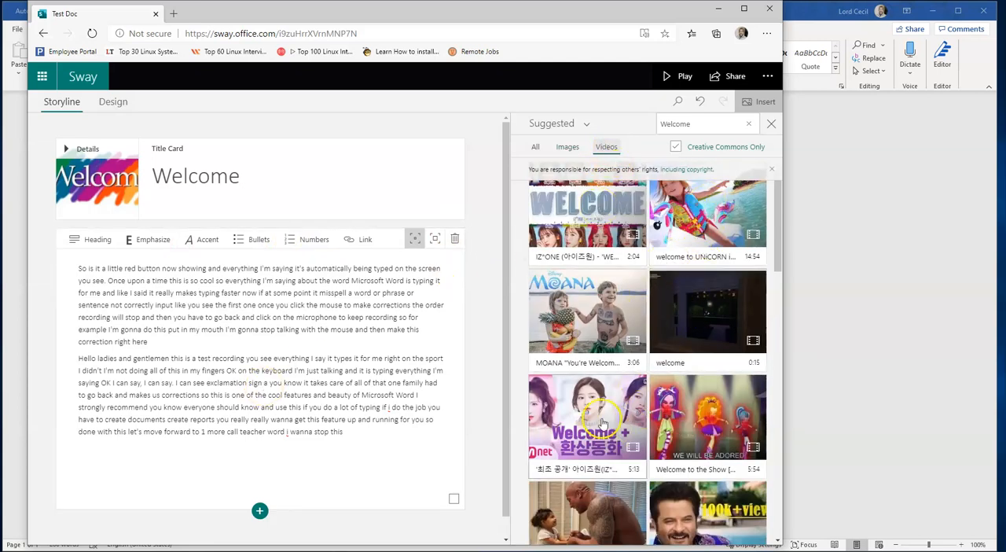
left_click(694, 217)
left_click(698, 124)
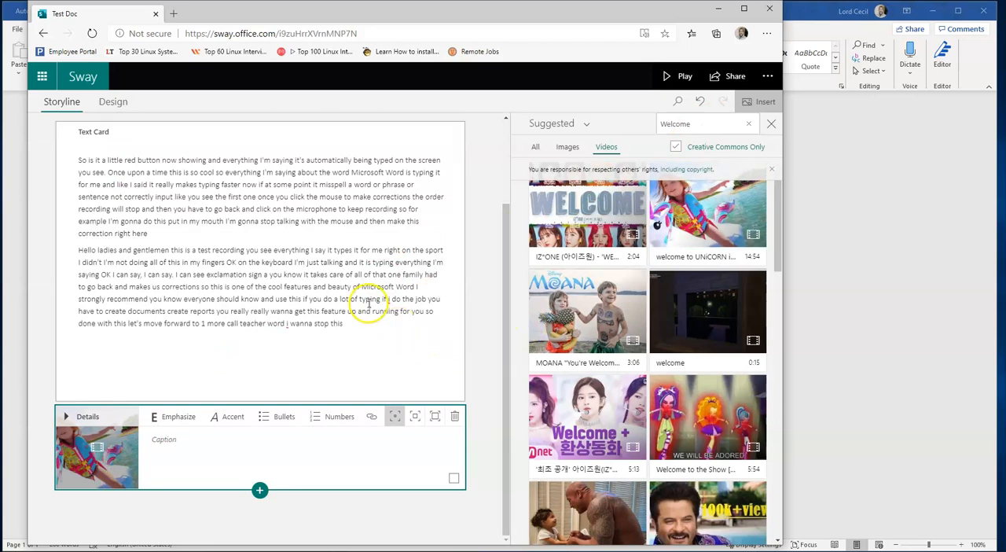
Caption the video card 'This is a fun summer' and emphasize the caption
left_click_drag(503, 338, 507, 395)
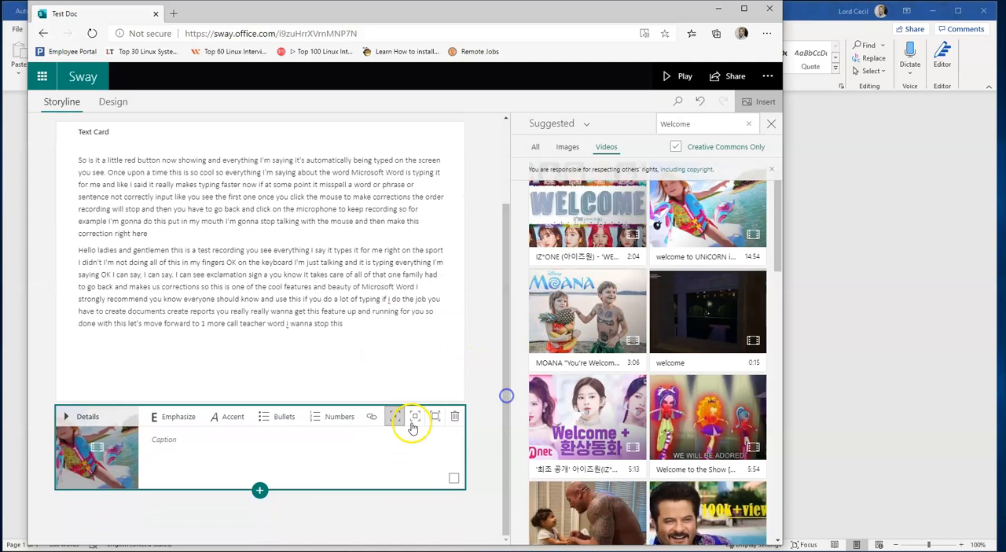
left_click(221, 440)
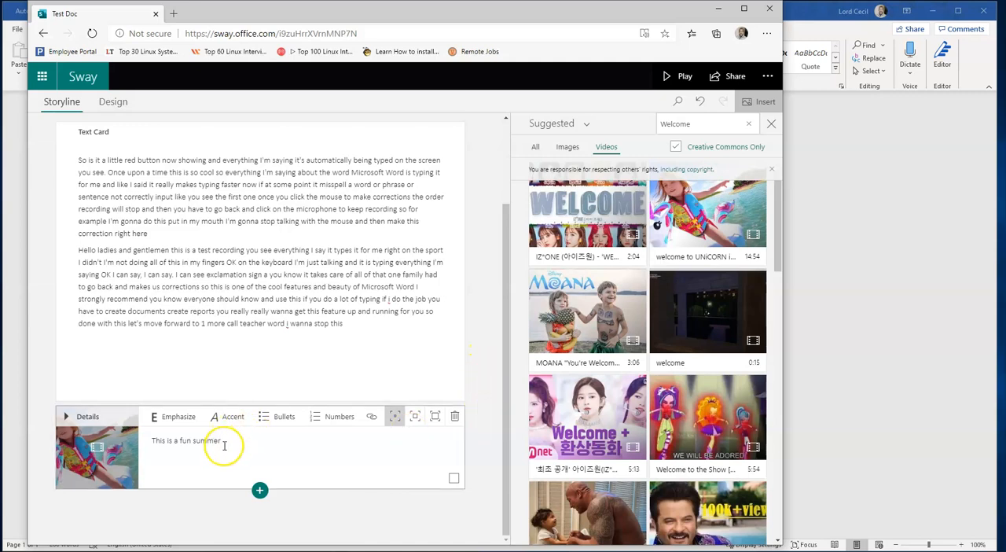
left_click_drag(224, 441, 186, 442)
left_click(174, 416)
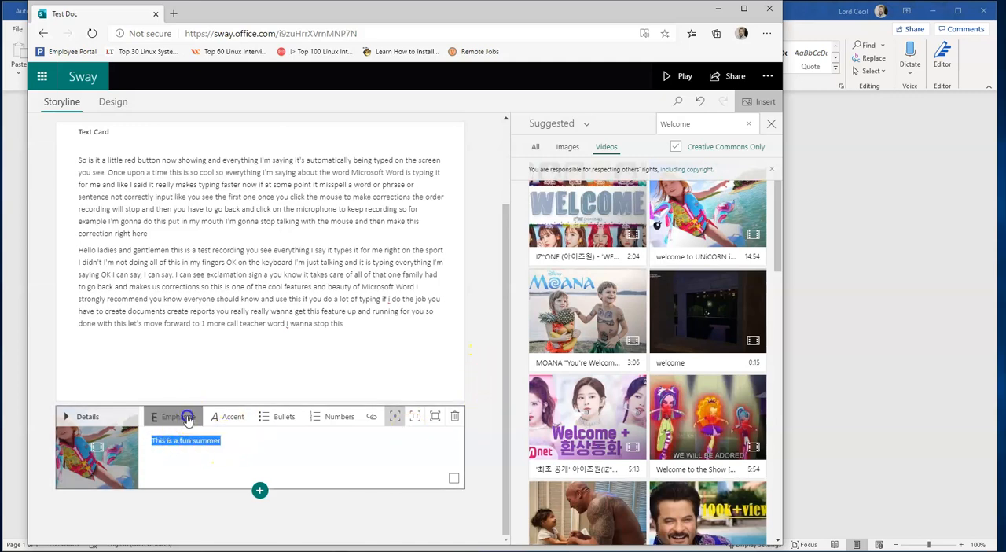
left_click(223, 444)
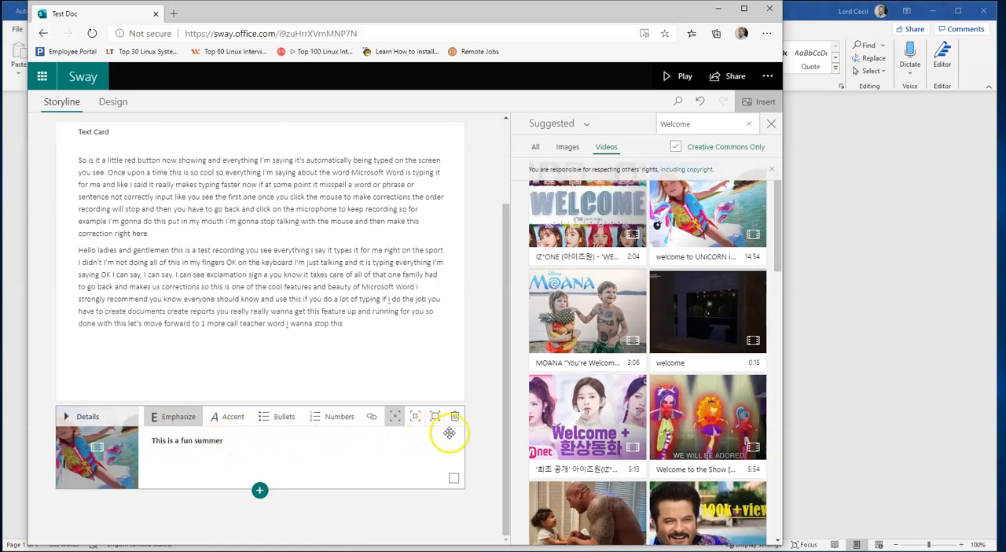
Close the insert pane
left_click(501, 447)
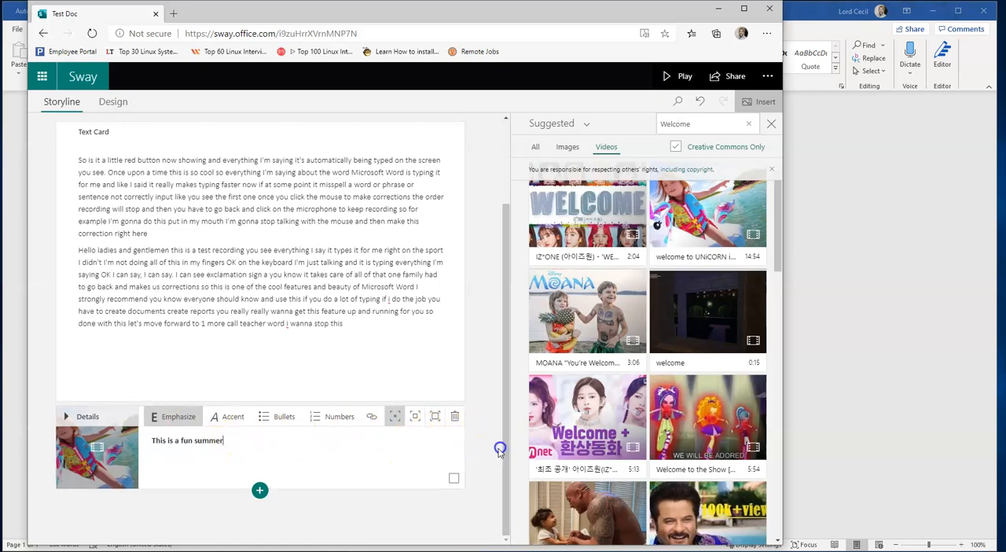
left_click(759, 101)
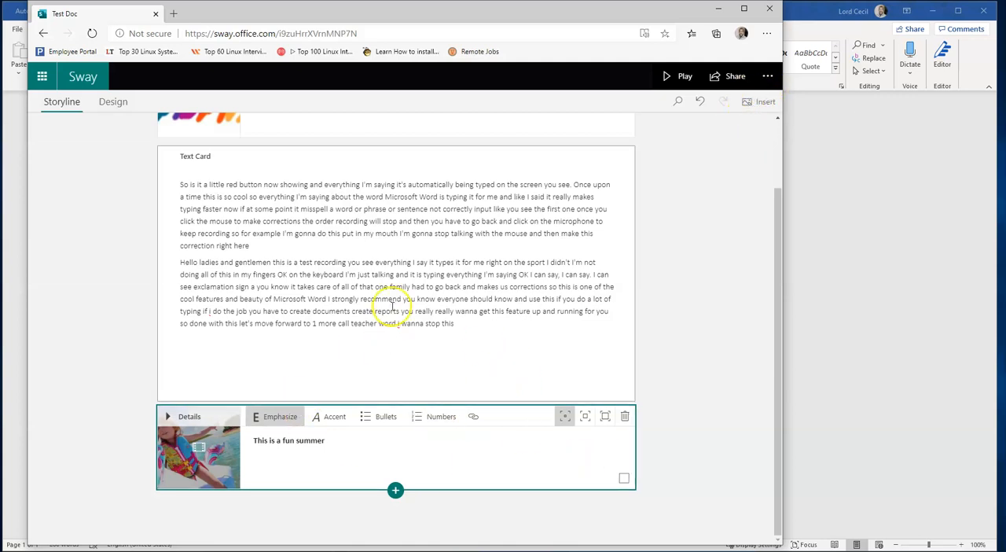
left_click(728, 375)
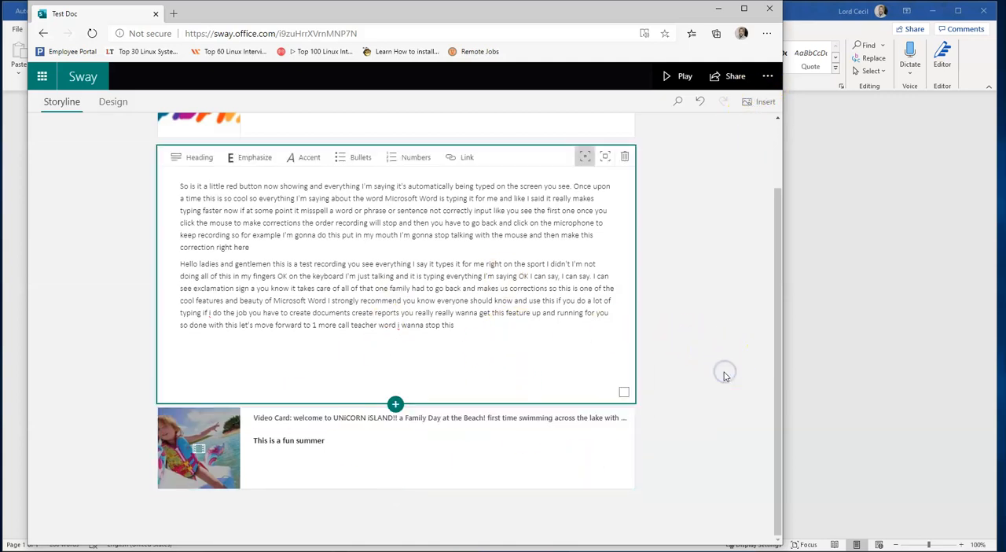
Try moving the video card above the text card, then return it below
left_click_drag(775, 303, 778, 275)
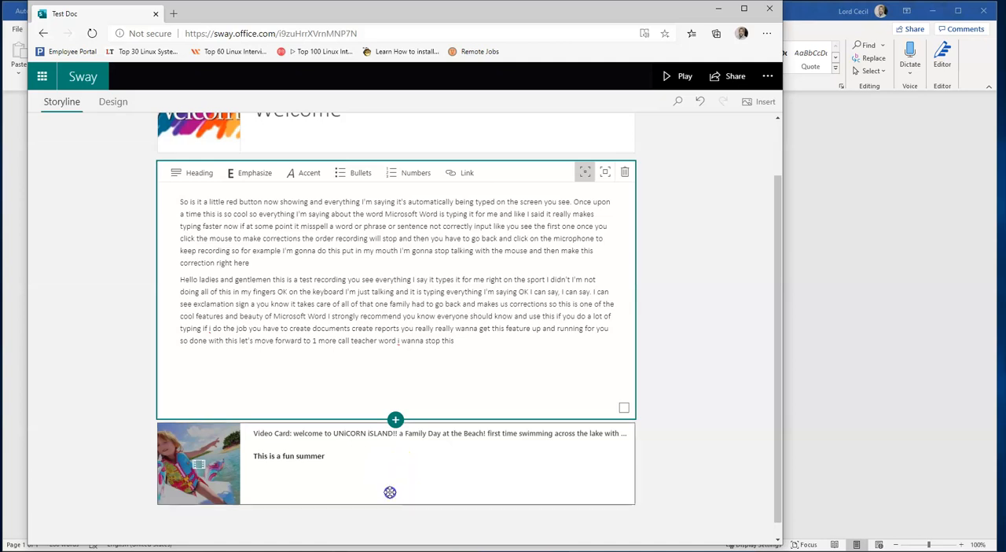
left_click(390, 492)
left_click_drag(390, 492, 396, 197)
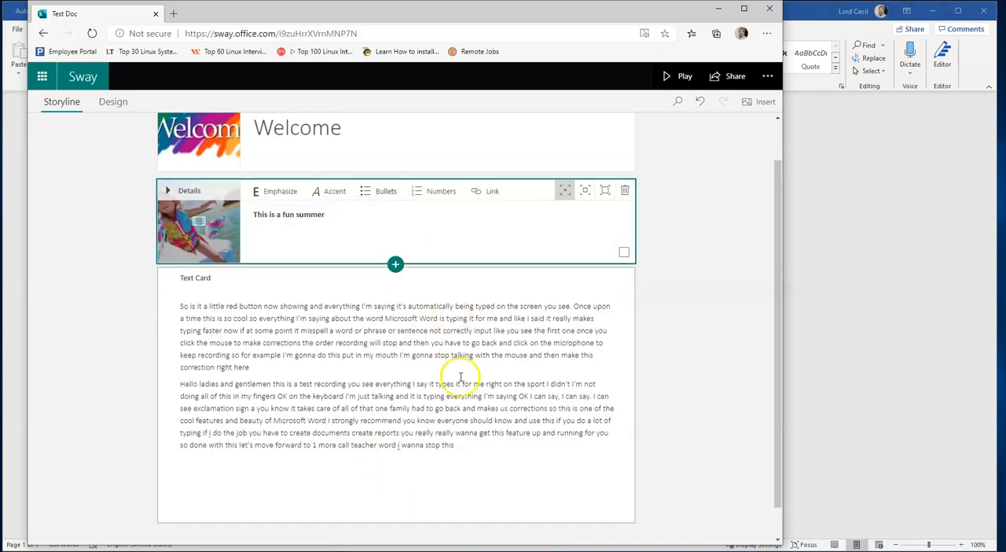
left_click_drag(456, 247, 470, 484)
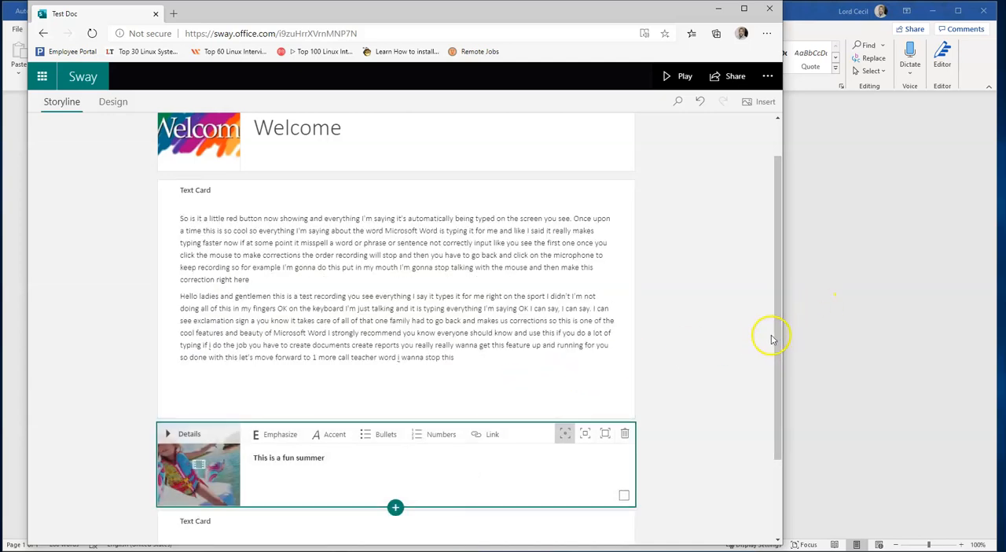
Play the Sway to preview how it looks
left_click_drag(775, 318, 776, 399)
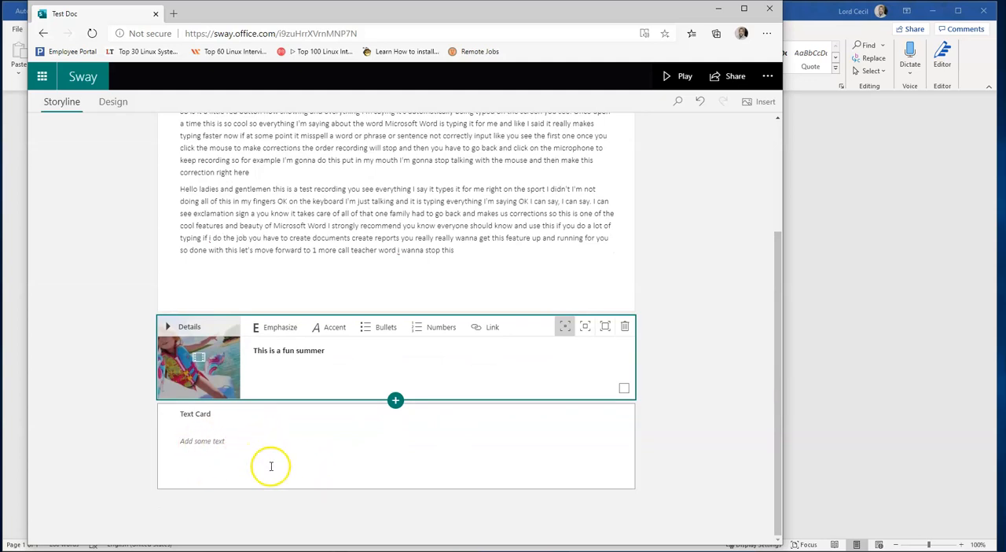
left_click(703, 286)
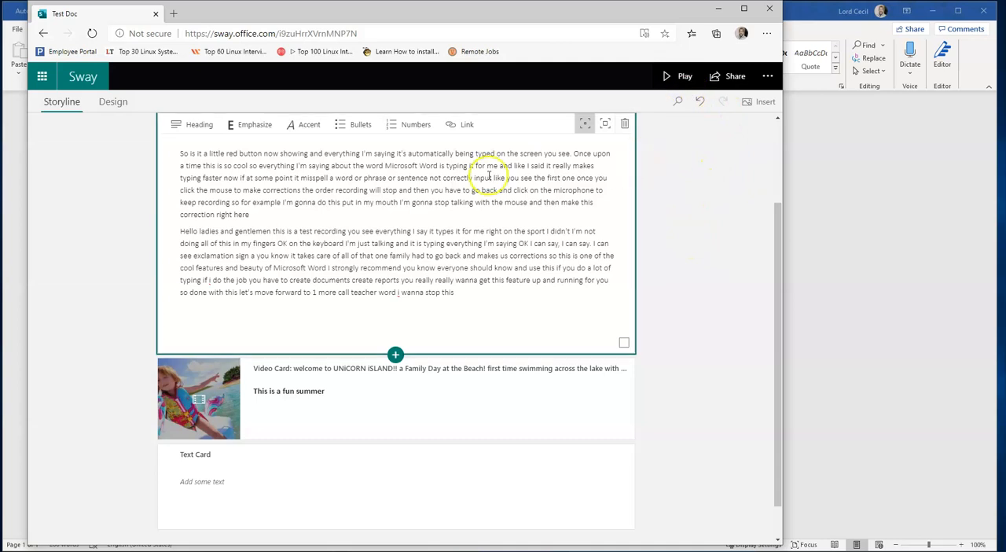
left_click_drag(779, 314, 779, 171)
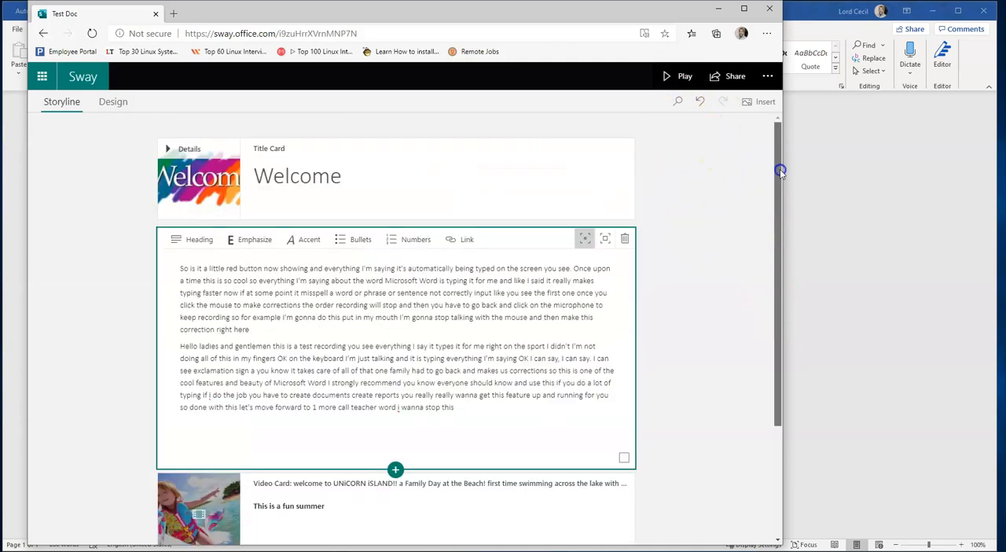
left_click(671, 78)
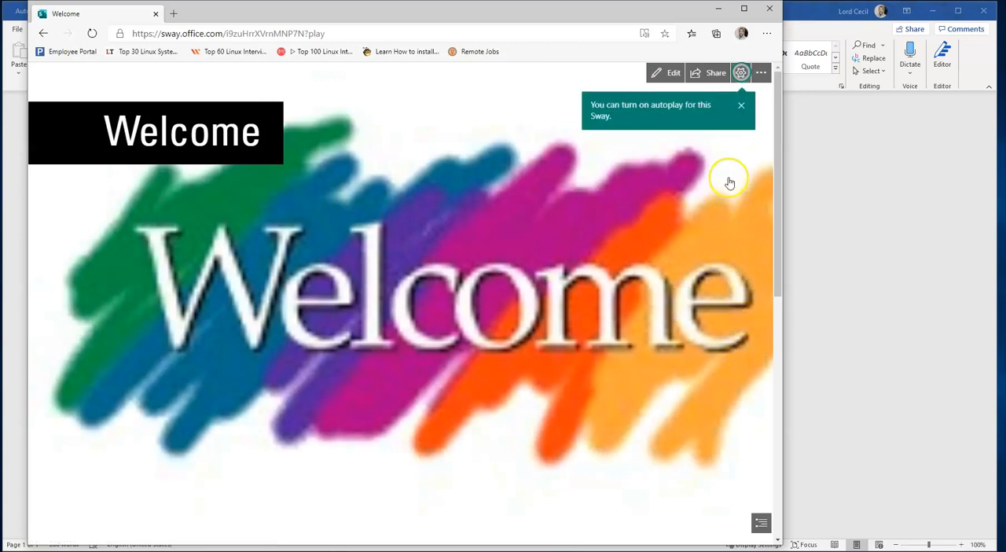
Play and pause the embedded video in the Sway preview
left_click_drag(778, 139, 777, 219)
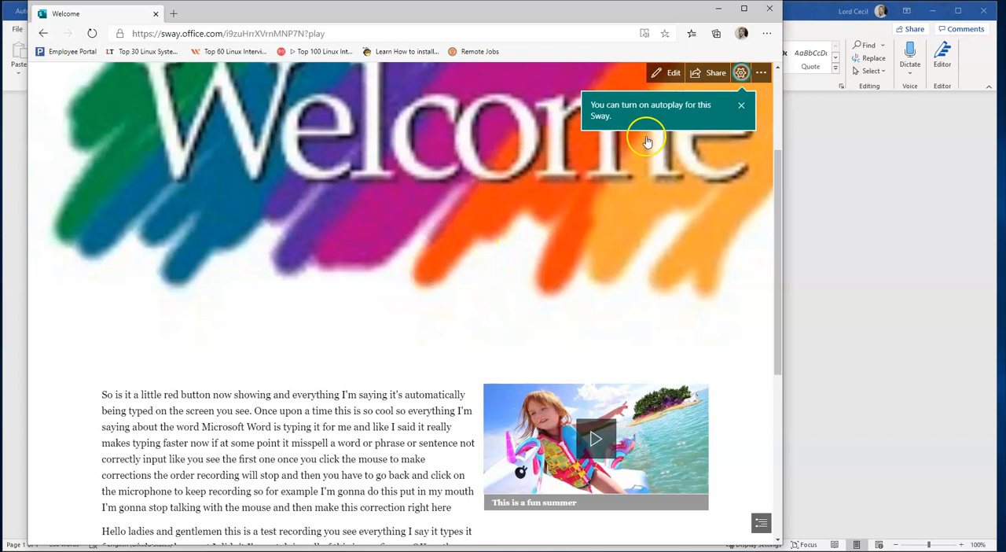
left_click_drag(779, 190, 772, 273)
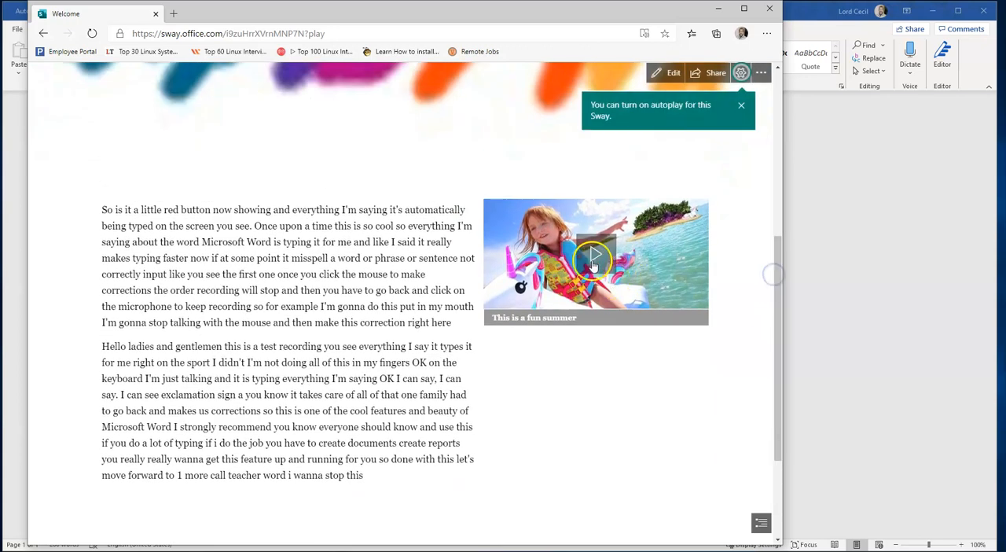
left_click(597, 253)
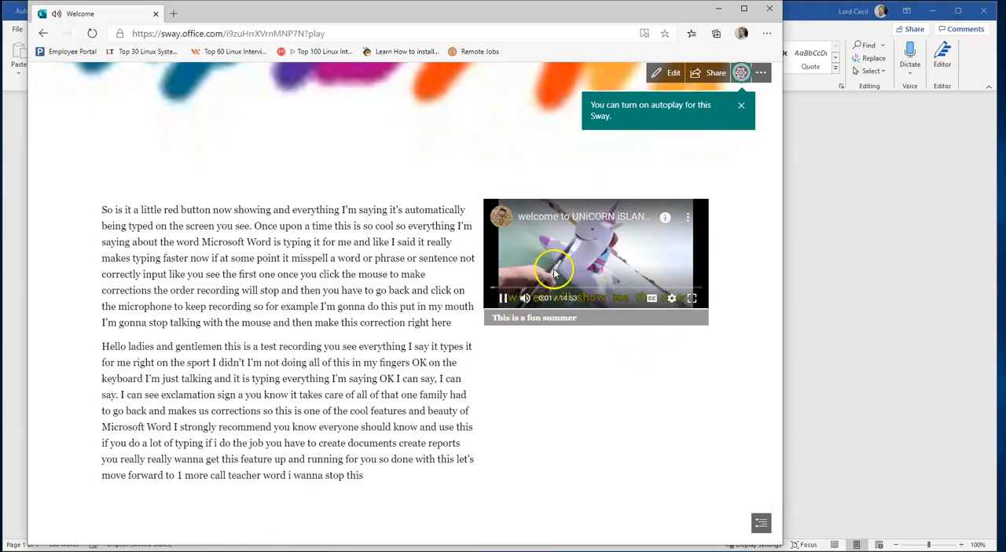
left_click(502, 298)
left_click_drag(775, 280, 761, 139)
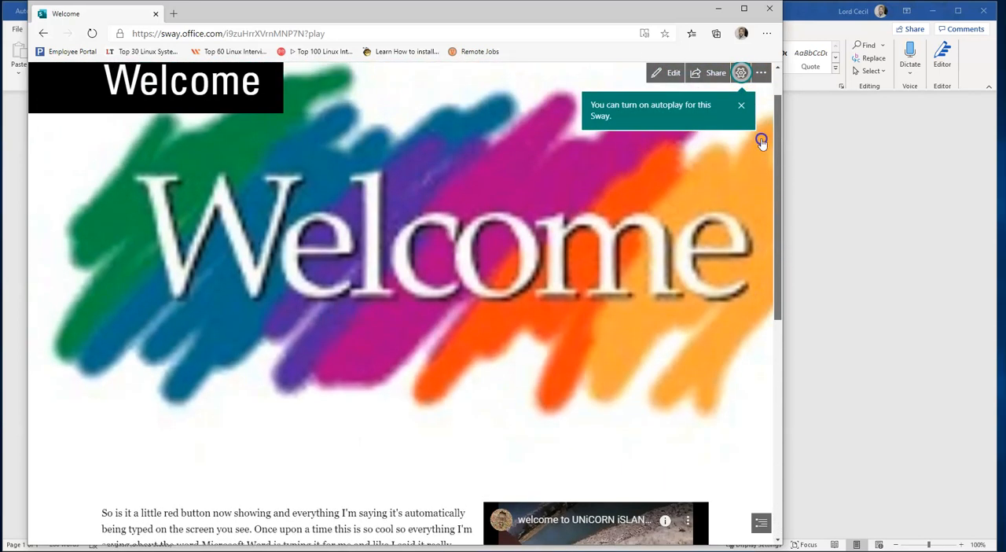
Dismiss the autoplay tip and open the Sway's share options to view its link and sharing choices
left_click(741, 104)
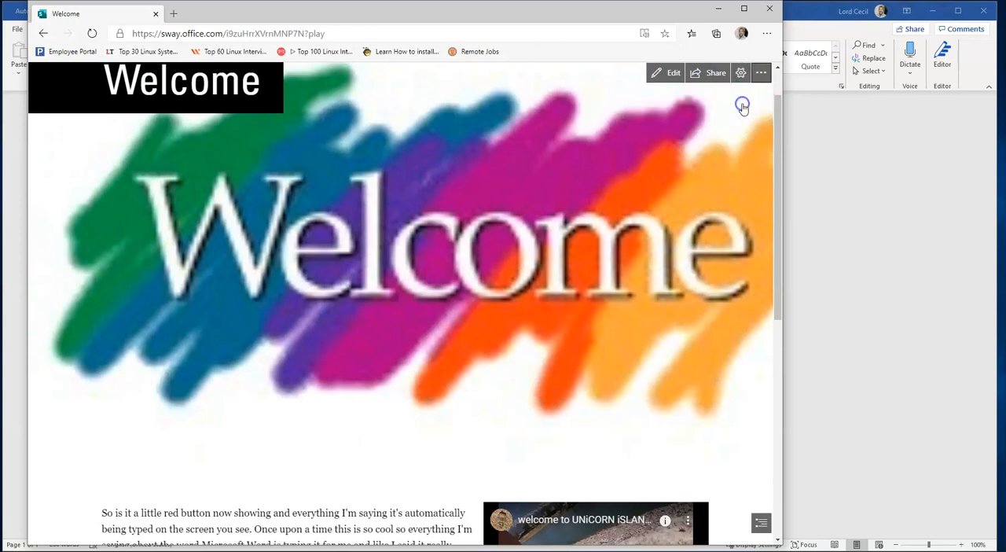
left_click(694, 74)
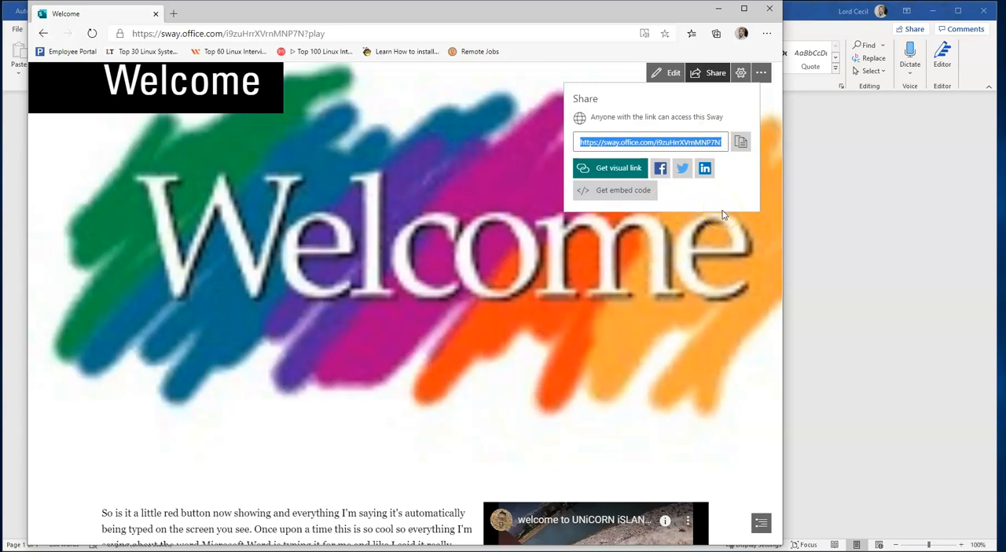
left_click(595, 313)
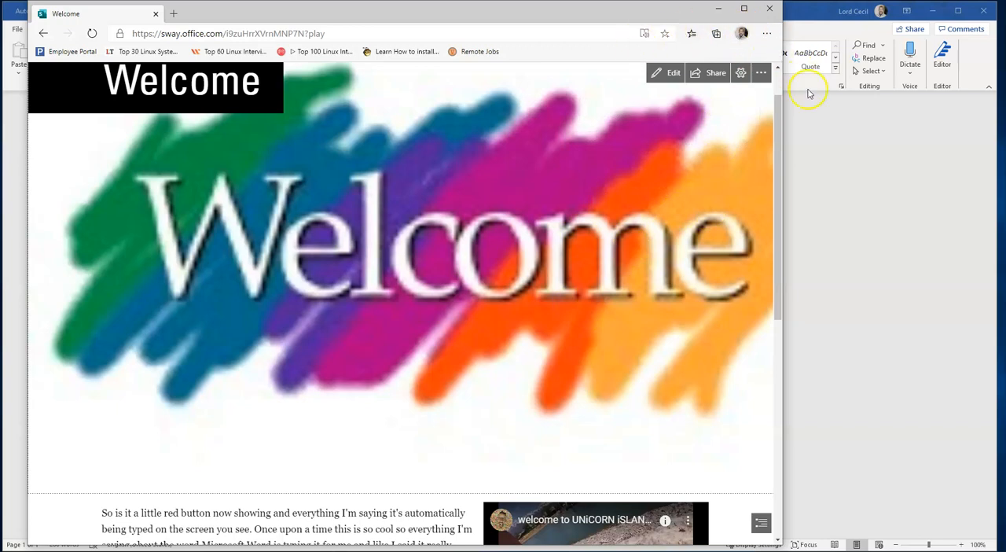
Minimize the Sway browser window to return to the Word document
left_click_drag(781, 139, 778, 97)
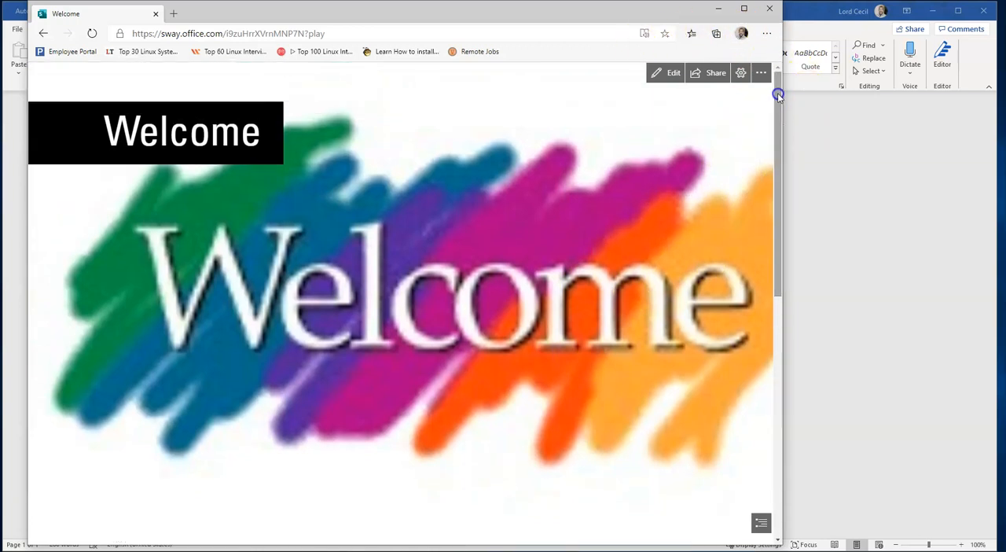
left_click(716, 9)
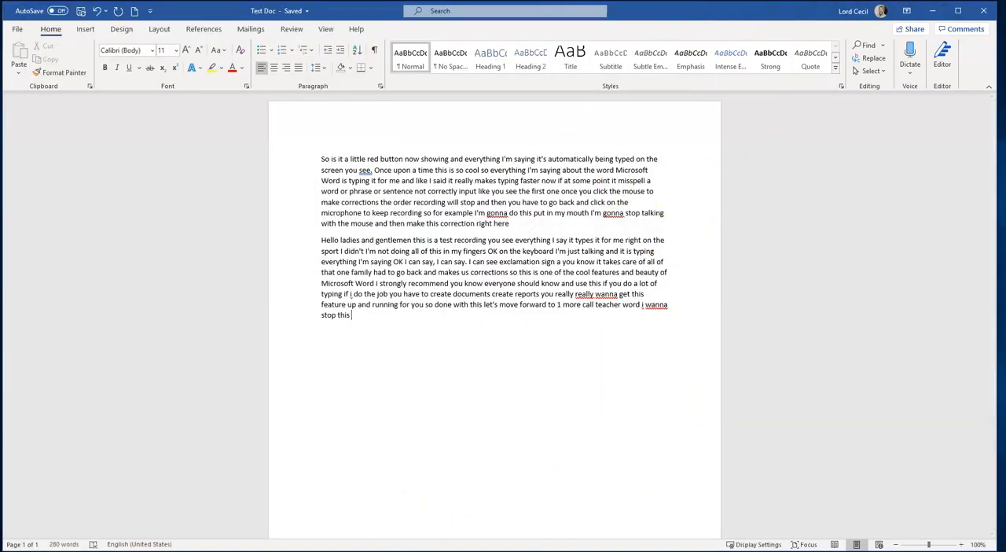
left_click(307, 550)
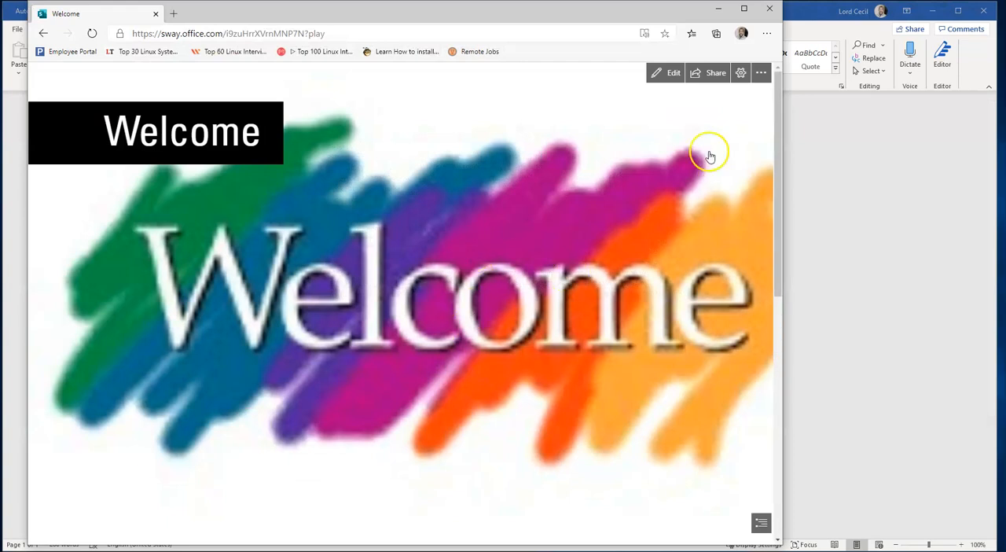
left_click_drag(779, 190, 779, 168)
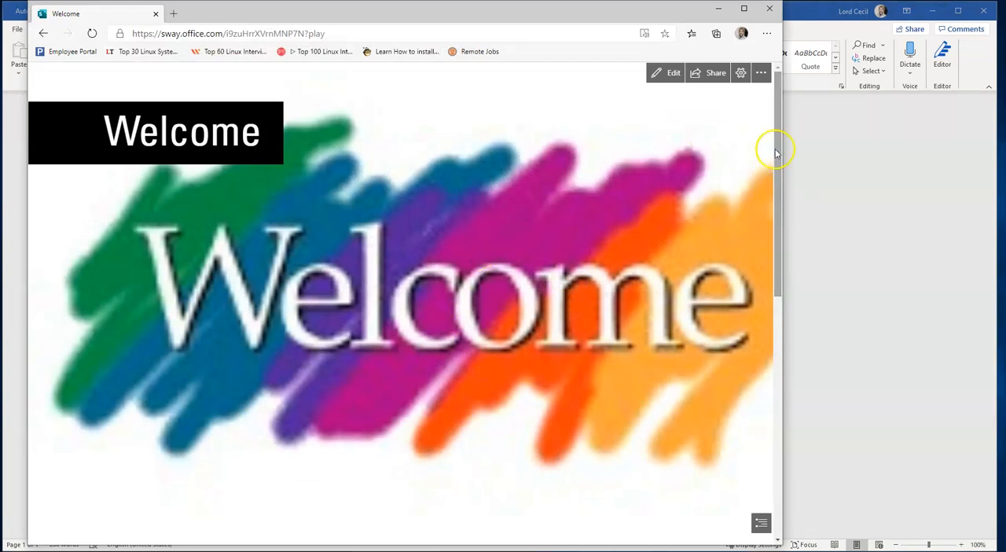
left_click(717, 14)
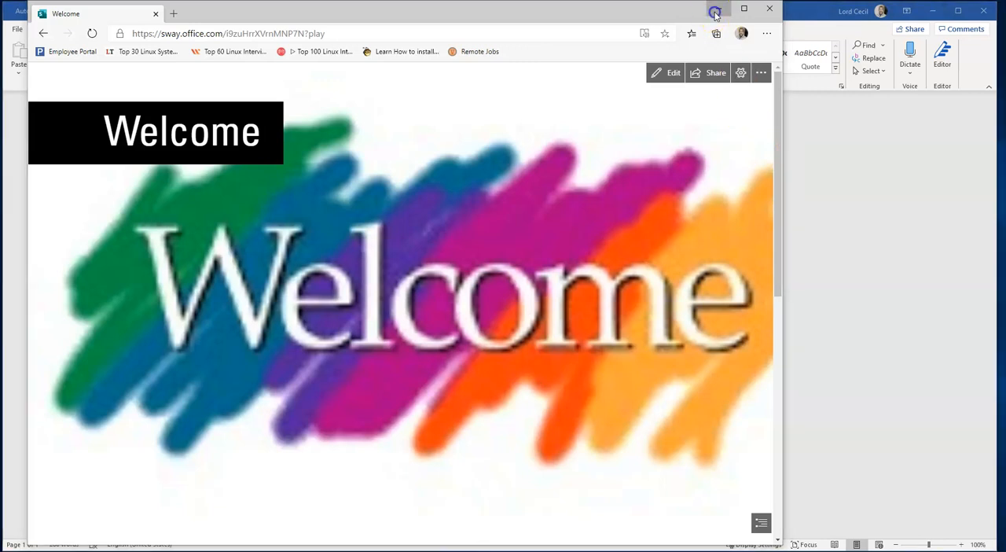
left_click(987, 216)
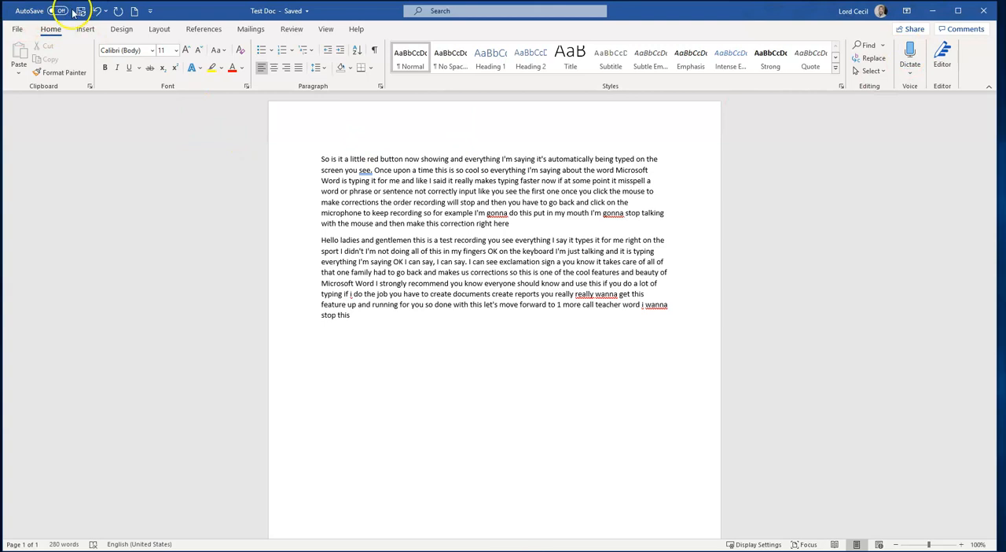
left_click(14, 33)
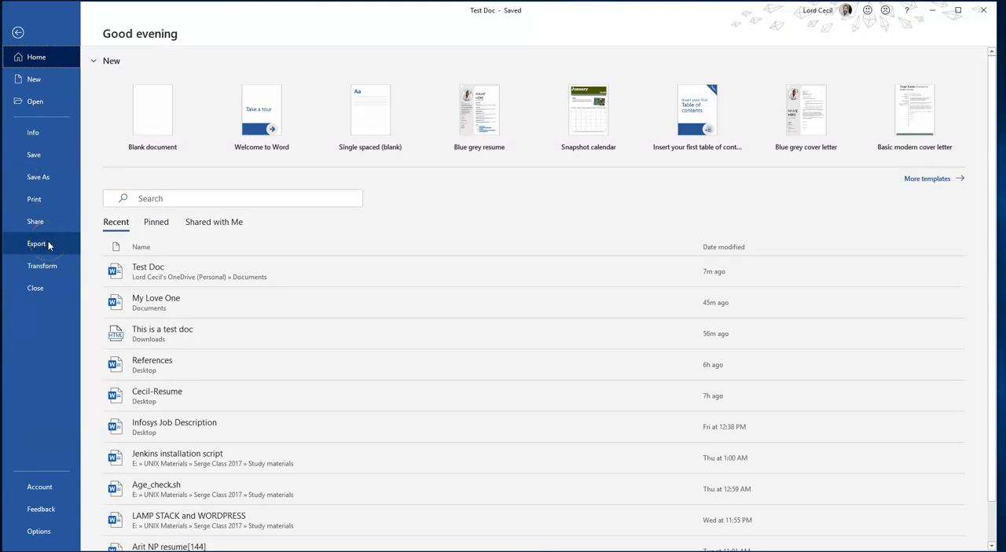
left_click(43, 267)
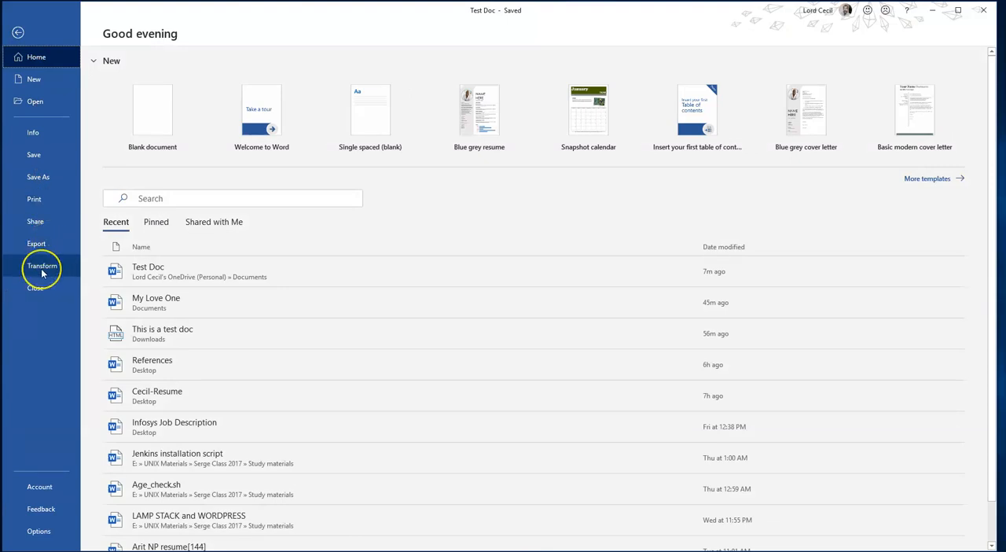
left_click(38, 268)
left_click(49, 245)
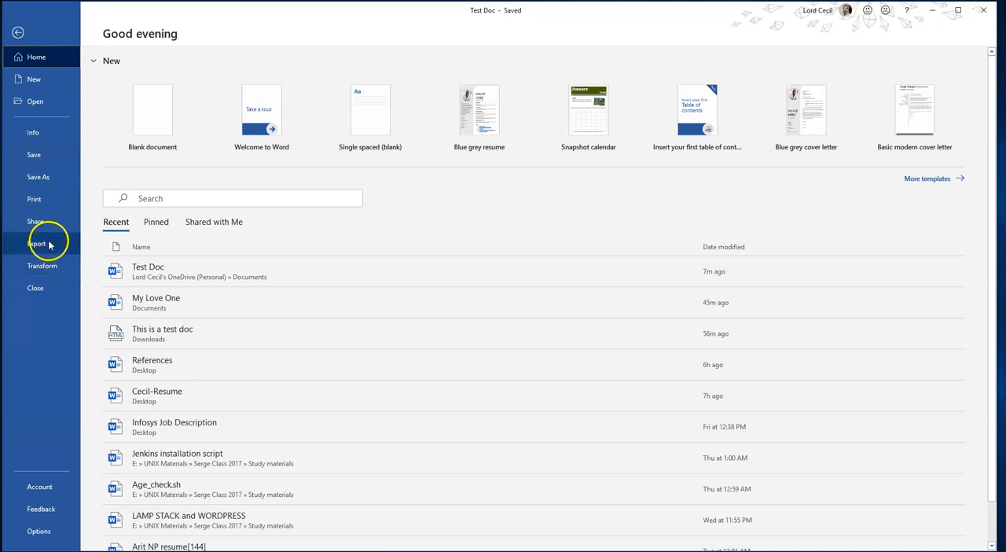
left_click(18, 32)
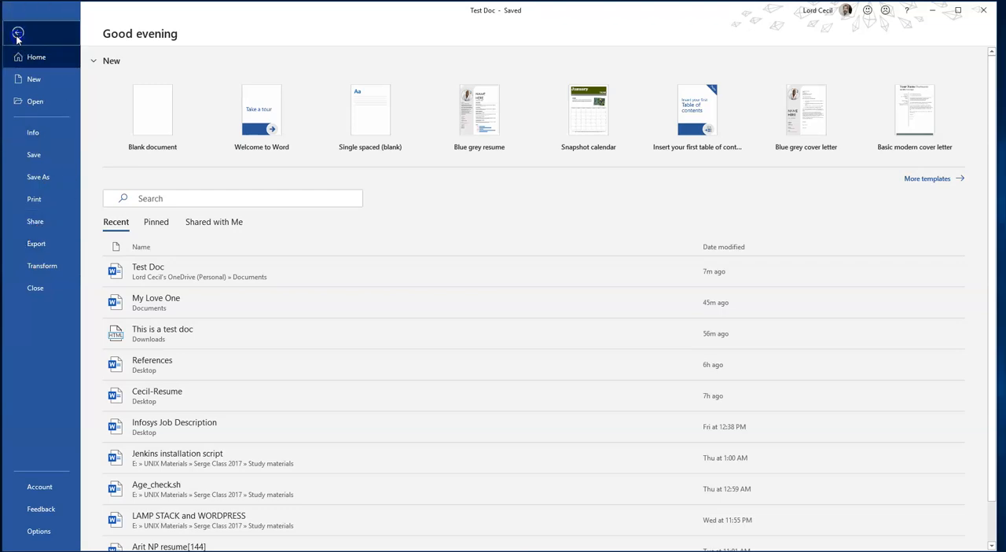